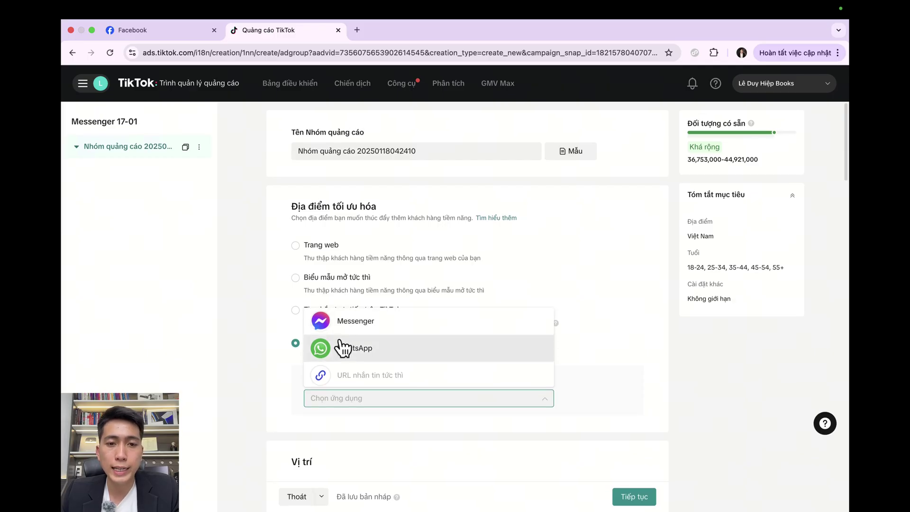
Choose Messenger as the instant messaging app for the ad group's optimization location.
click(396, 332)
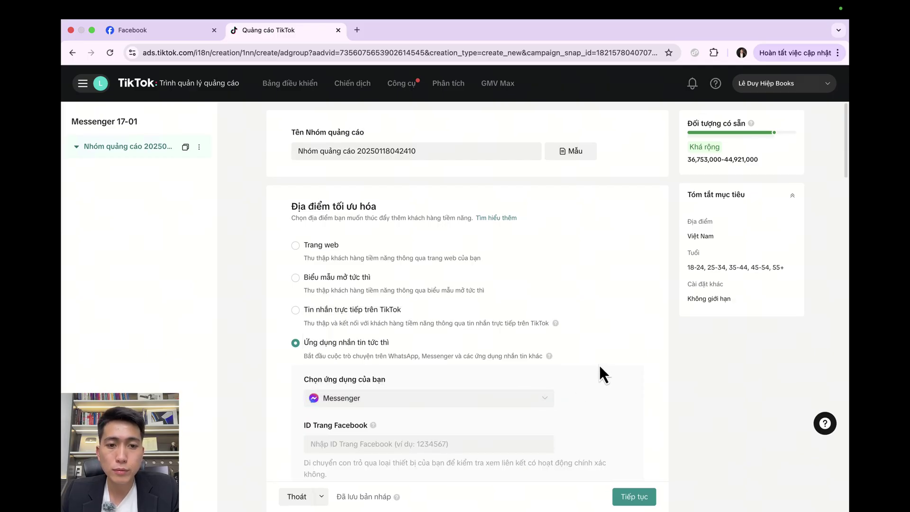
scroll(436, 328, down, 2)
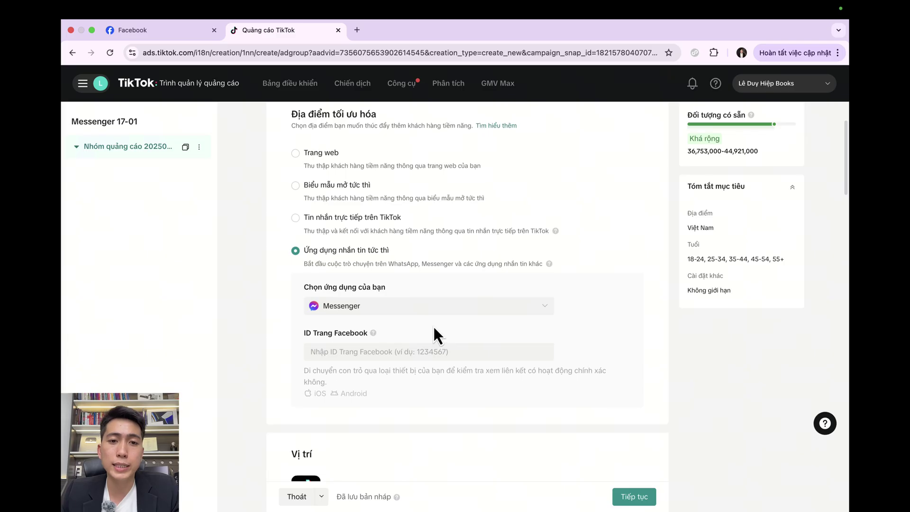
mouse_move(368, 336)
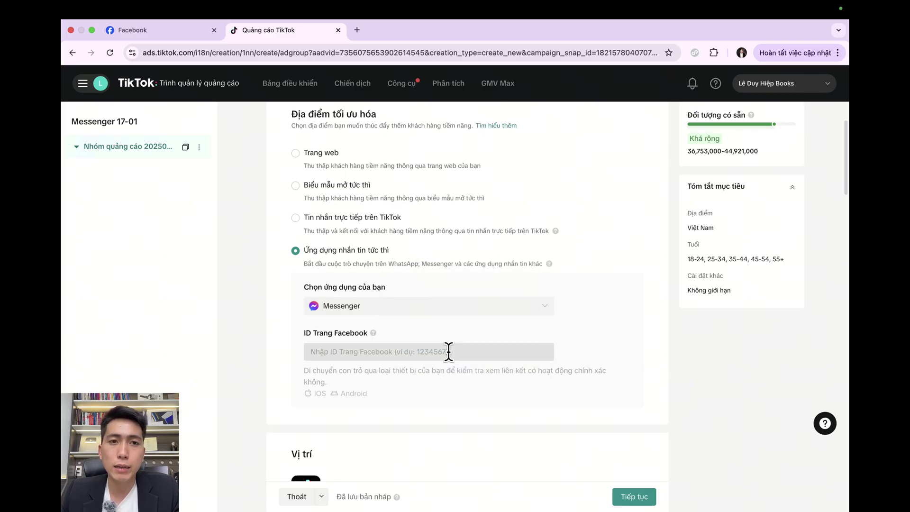
Switch to Facebook, open the advertiser's own page from the shortcuts, and open findidfb.com in a separate browser tab.
key(ctrl+shift+Tab)
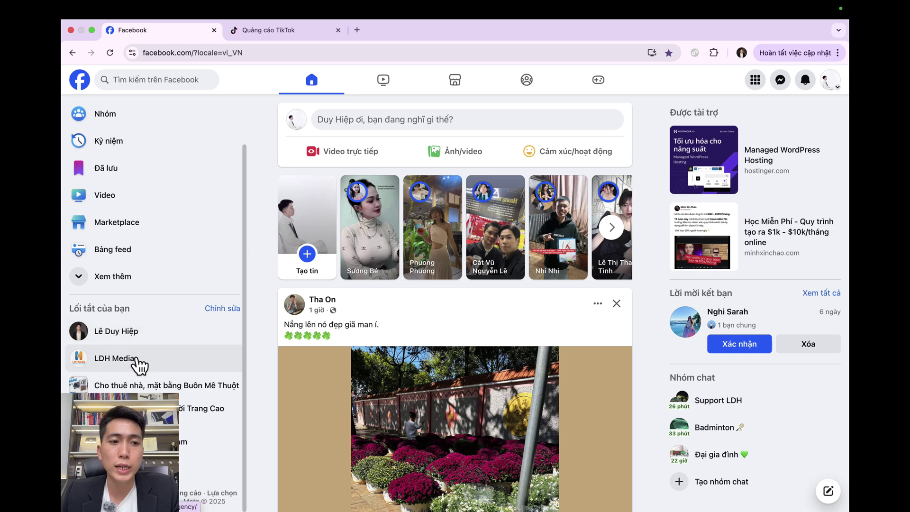
click(156, 351)
click(345, 56)
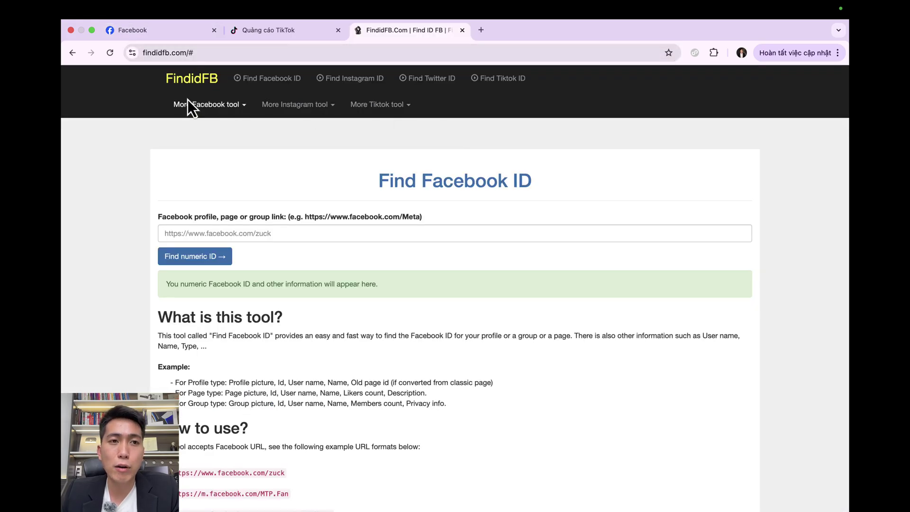
drag(188, 53, 121, 59)
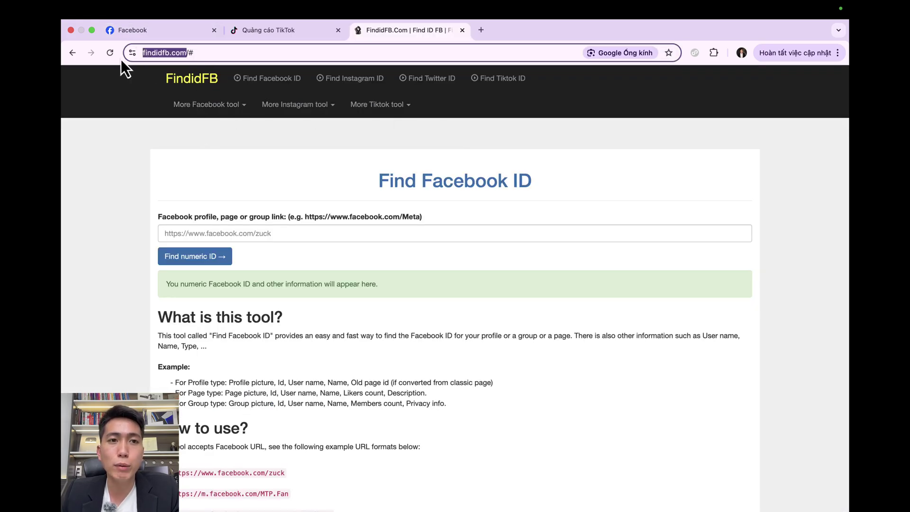
Copy the Facebook page's web address into FindidFB and look up its numeric ID.
click(169, 30)
right_click(254, 52)
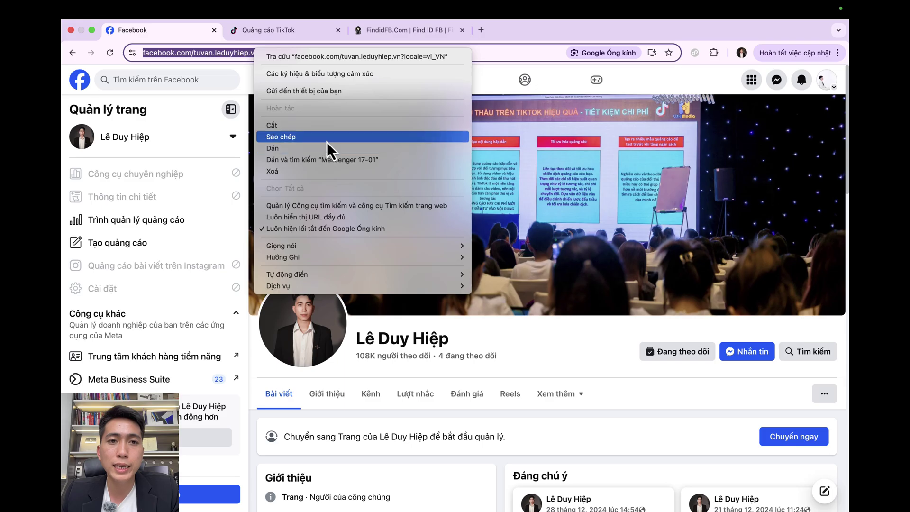
click(326, 137)
click(400, 30)
click(270, 235)
key(super+v)
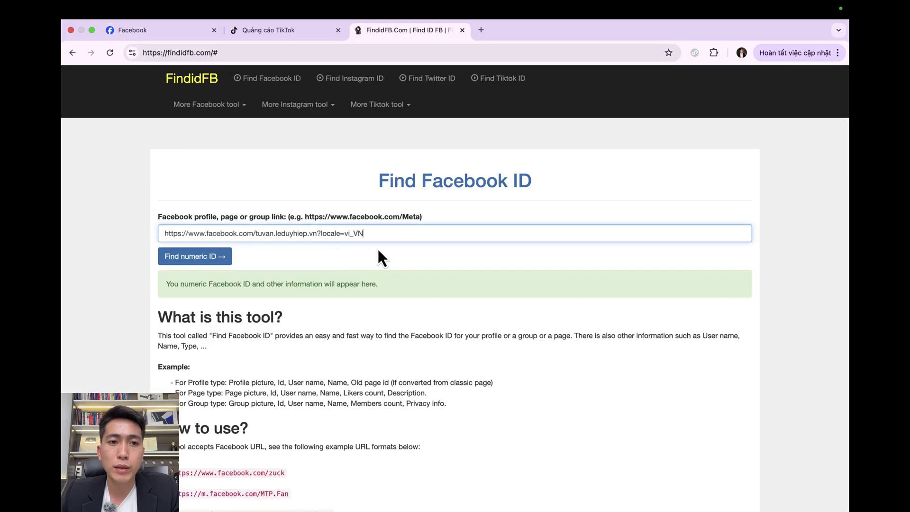
click(440, 261)
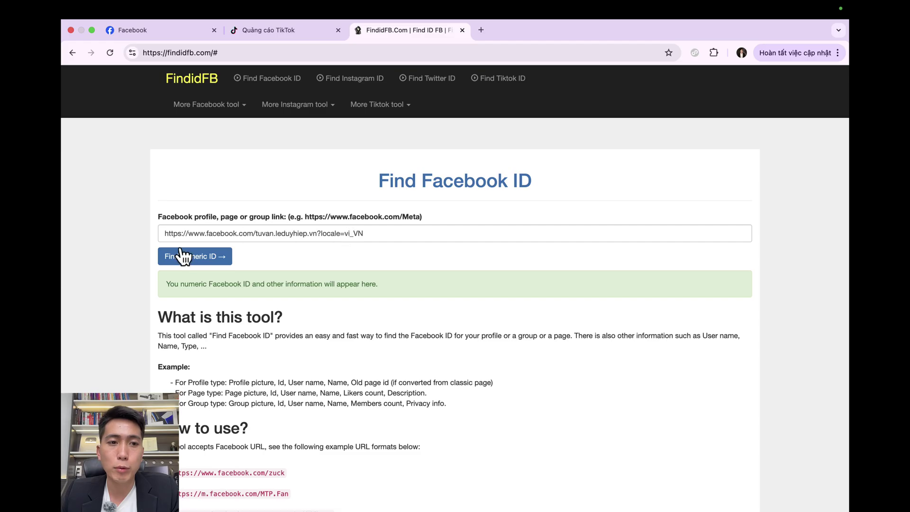
click(199, 258)
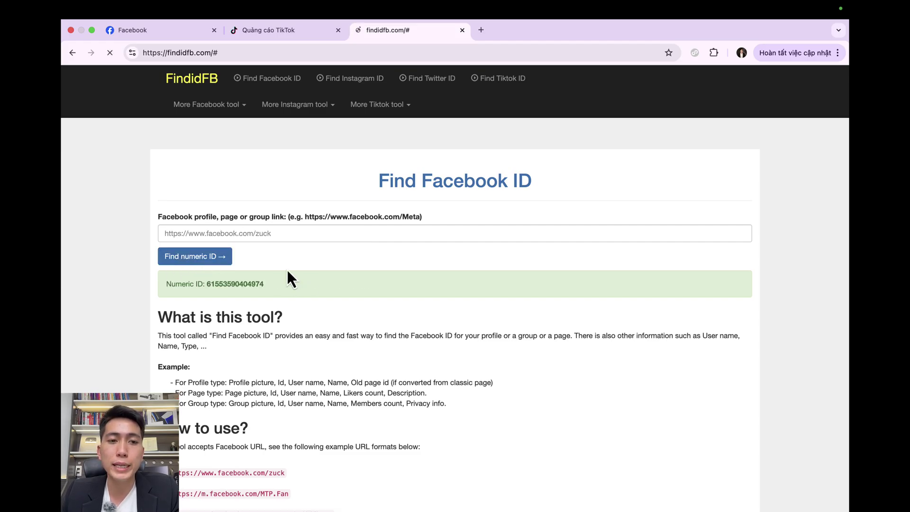
Copy the numeric page ID from FindidFB and paste it as the Facebook Page ID in the TikTok ad group.
drag(171, 284, 269, 290)
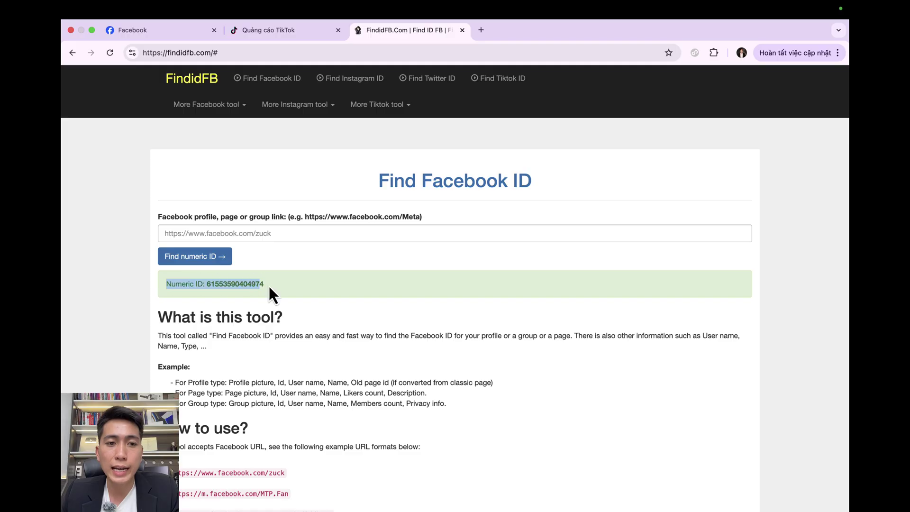
double_click(259, 284)
right_click(259, 285)
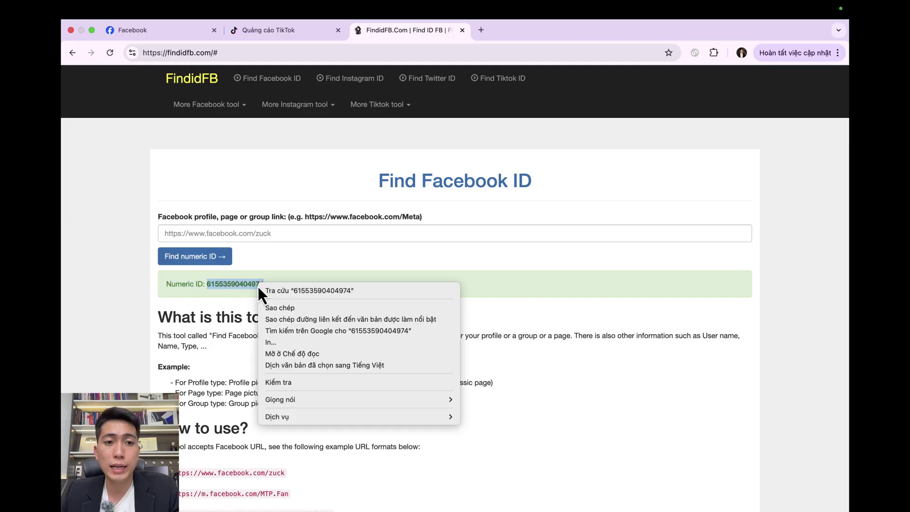
click(296, 308)
click(260, 33)
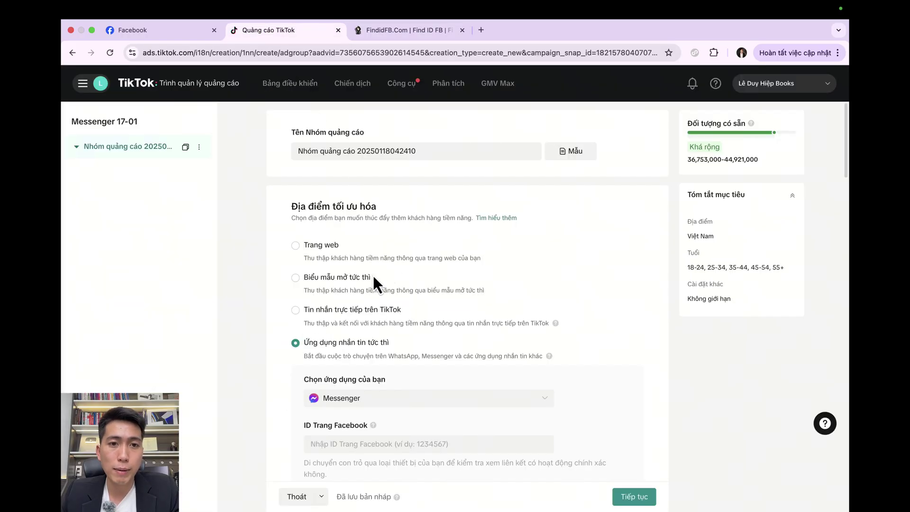
click(366, 444)
key(super+v)
scroll(500, 349, down, 3)
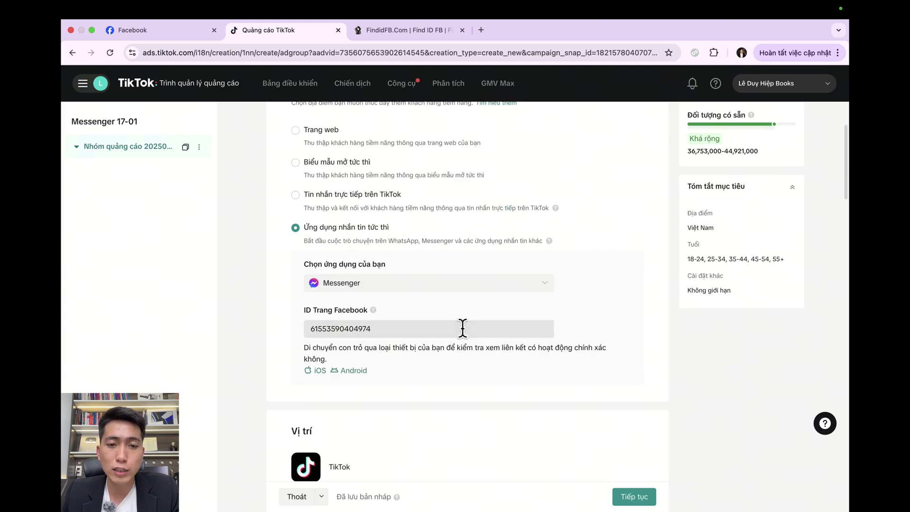
mouse_move(307, 372)
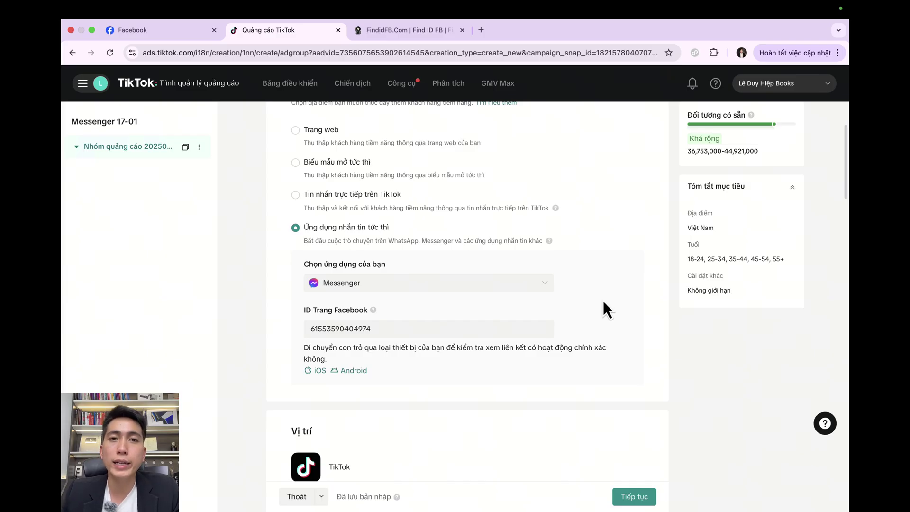
Switch the messaging app to WhatsApp and back to Messenger.
click(408, 283)
click(408, 334)
click(407, 283)
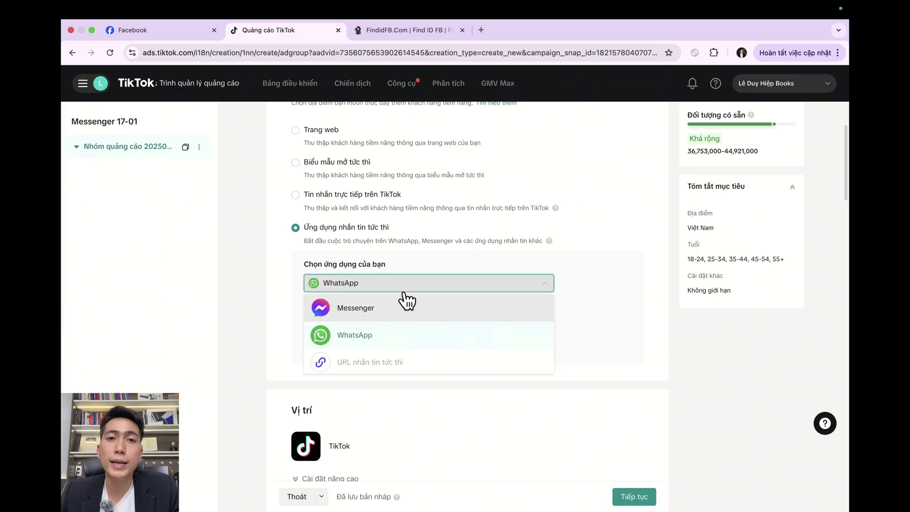
click(364, 336)
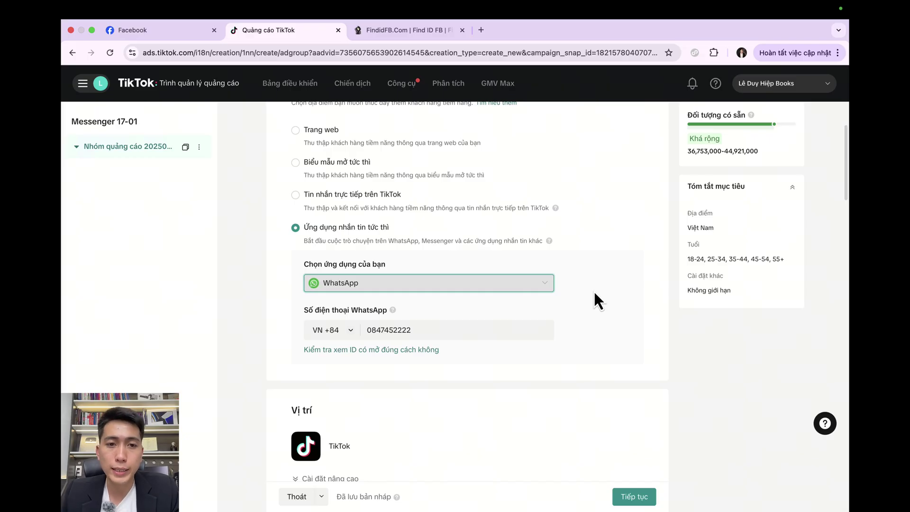
key(Down)
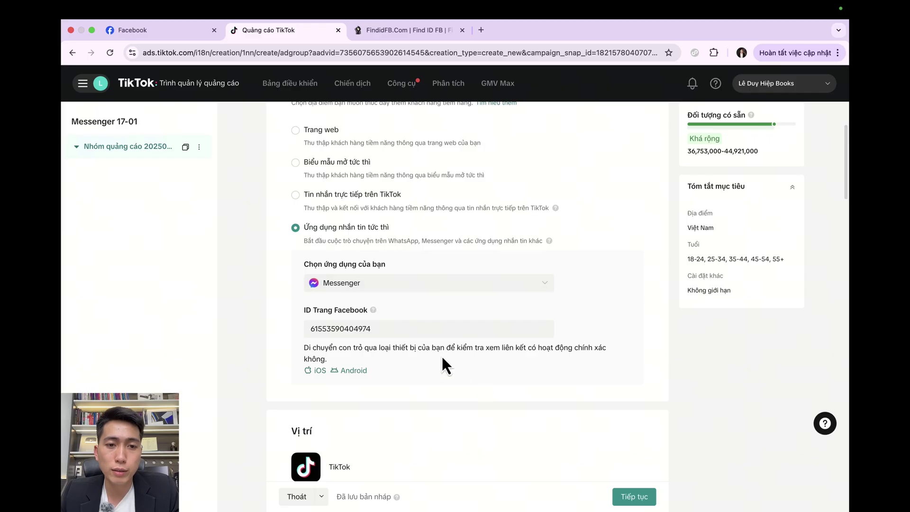
Limit the target ages to 18-24 and 25-34 by deselecting 35-44, 45-54 and 55+.
scroll(417, 332, down, 9)
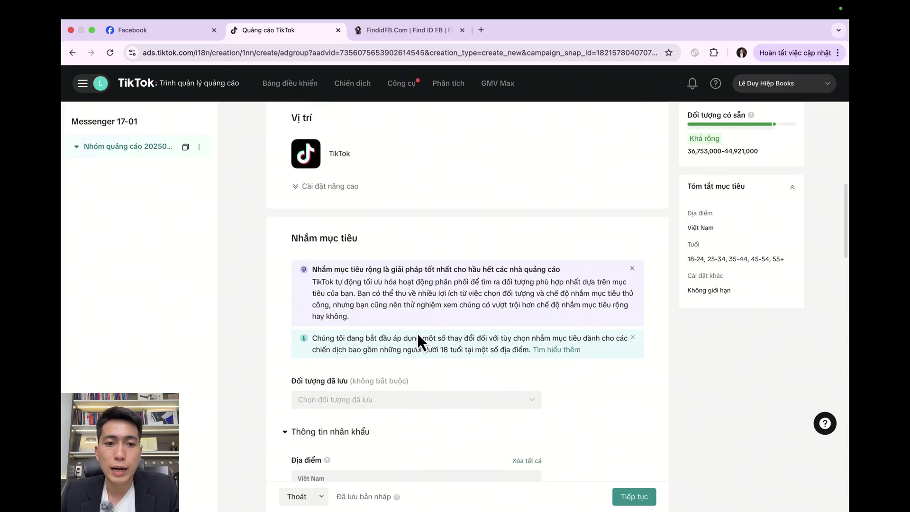
scroll(429, 331, up, 4)
scroll(429, 332, down, 5)
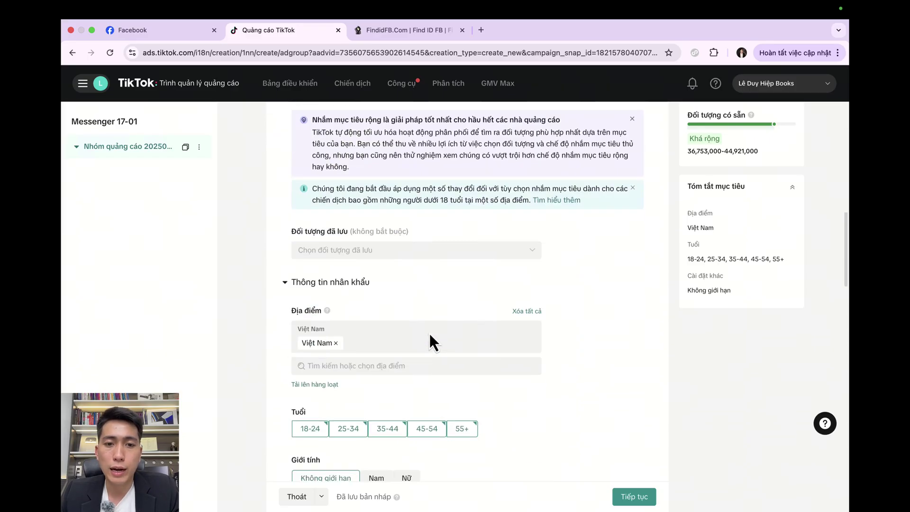
scroll(431, 332, down, 2)
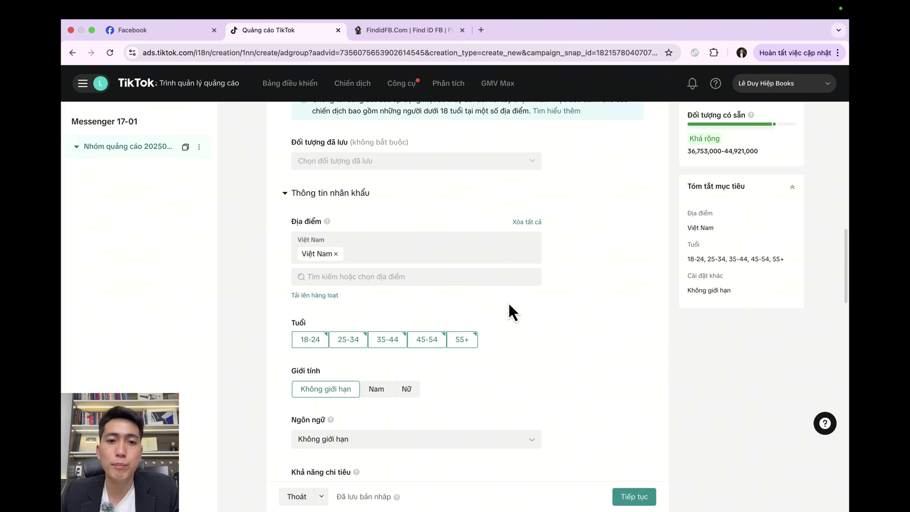
click(462, 340)
click(426, 339)
click(387, 339)
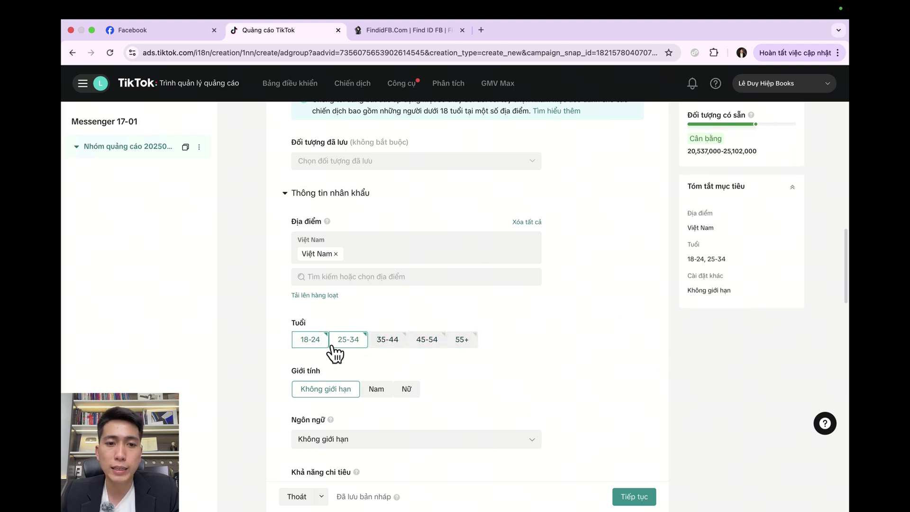
Set the audience language to Tiếng Việt and the spending power to Khả năng chi tiêu cao.
scroll(402, 366, down, 3)
click(385, 326)
text(vi)
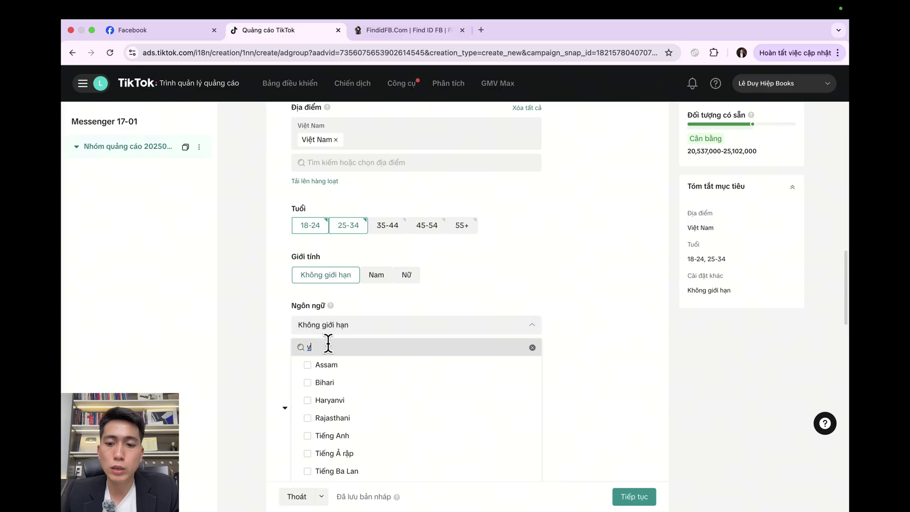
click(376, 401)
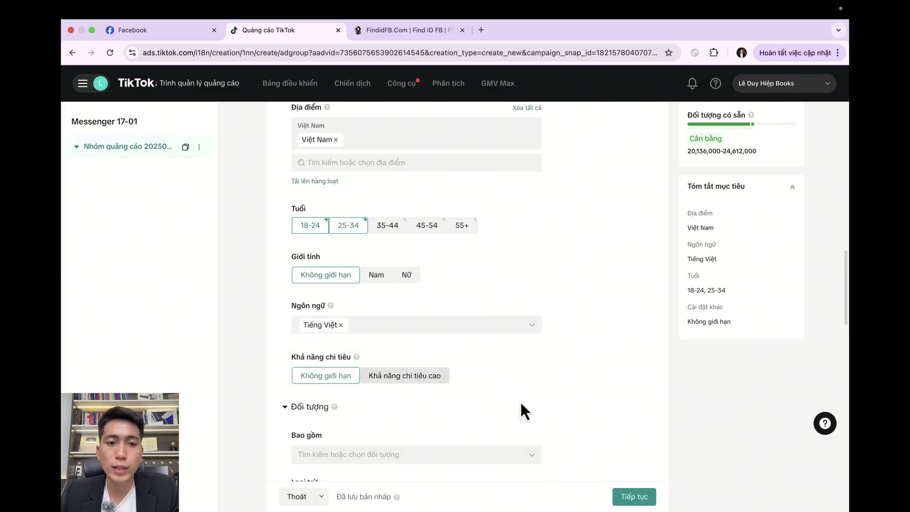
scroll(424, 300, down, 3)
click(411, 271)
Add the suggested interest category Dịch vụ kinh doanh to the targeting.
scroll(458, 307, down, 2)
scroll(459, 313, down, 1)
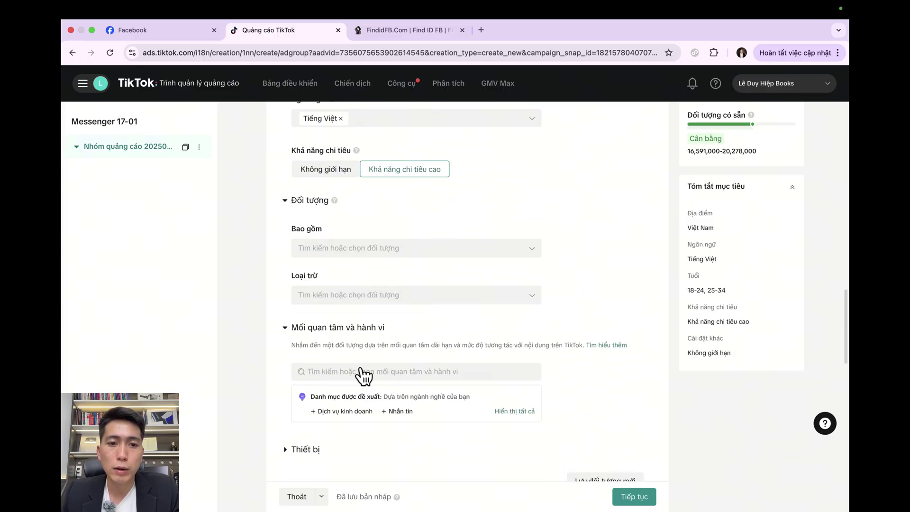
click(350, 412)
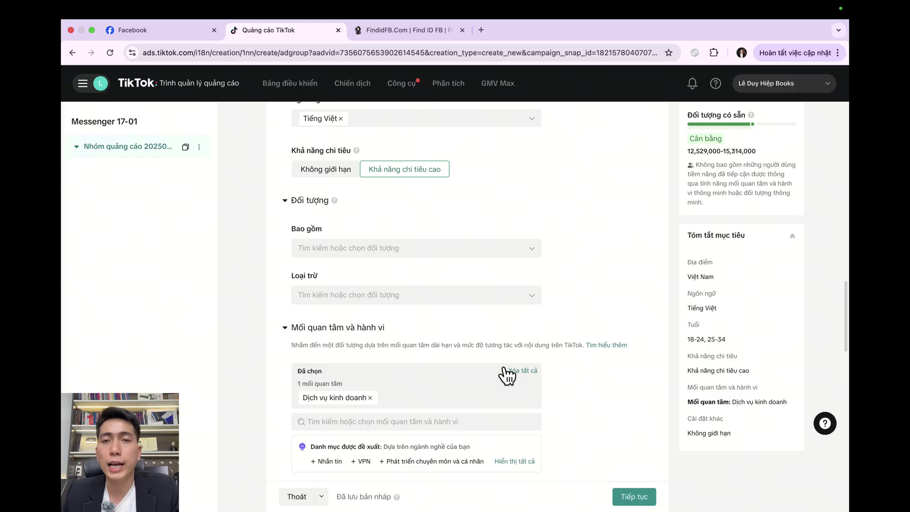
Examine the other interest and behavior categories available for targeting.
scroll(521, 374, down, 5)
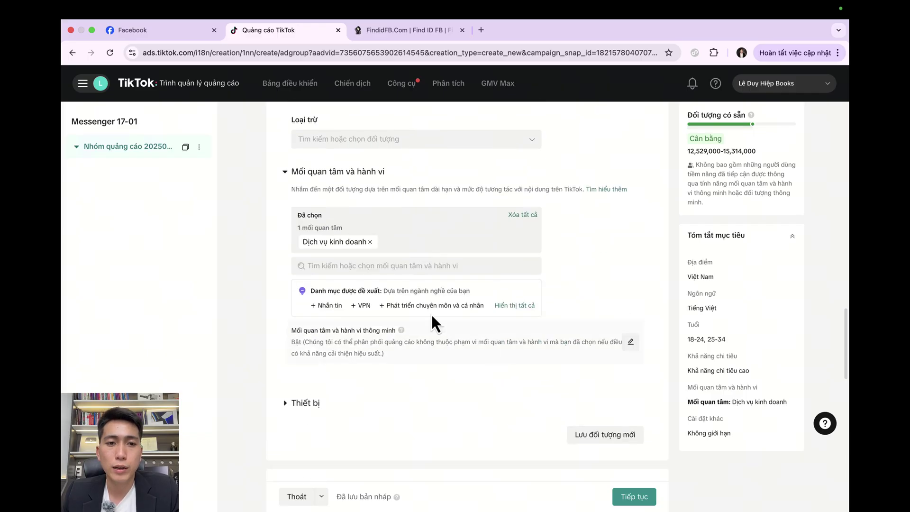
click(348, 267)
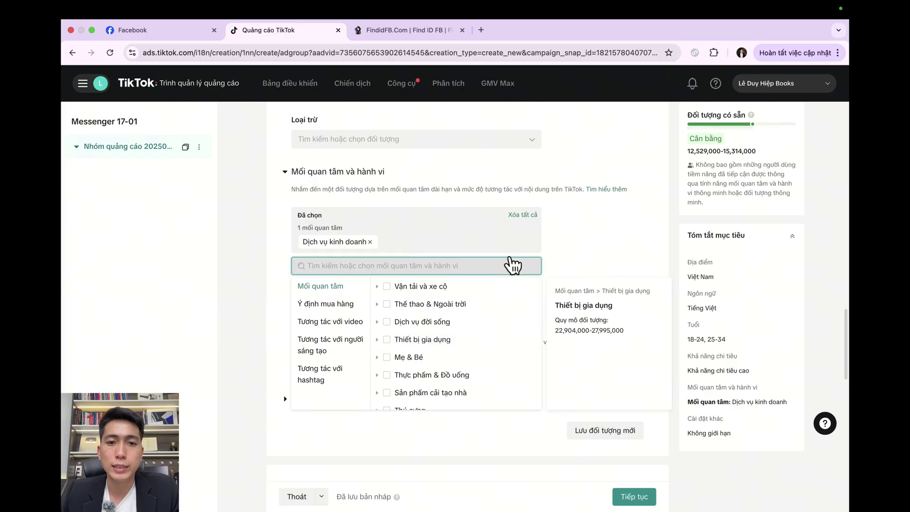
scroll(474, 332, up, 1)
scroll(474, 338, up, 3)
scroll(583, 331, down, 4)
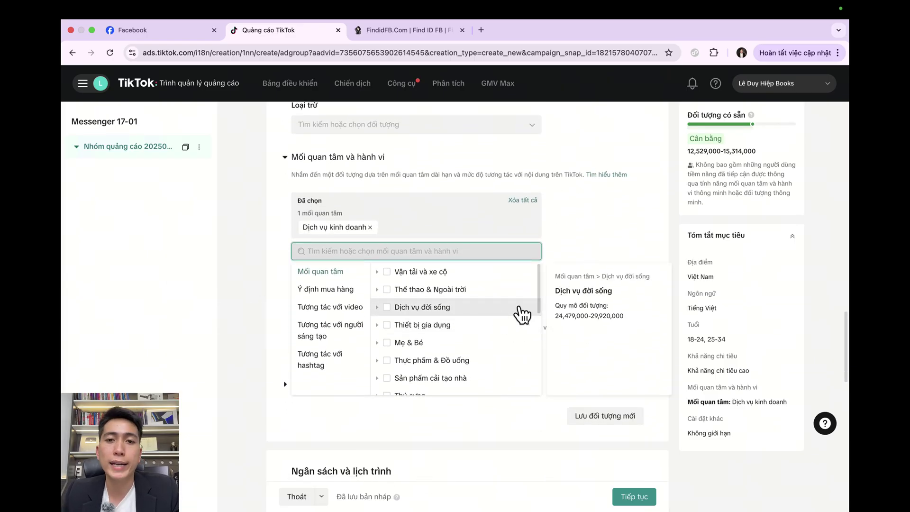
click(625, 221)
Set the ad group's daily budget to 300,000 VND.
scroll(550, 280, down, 5)
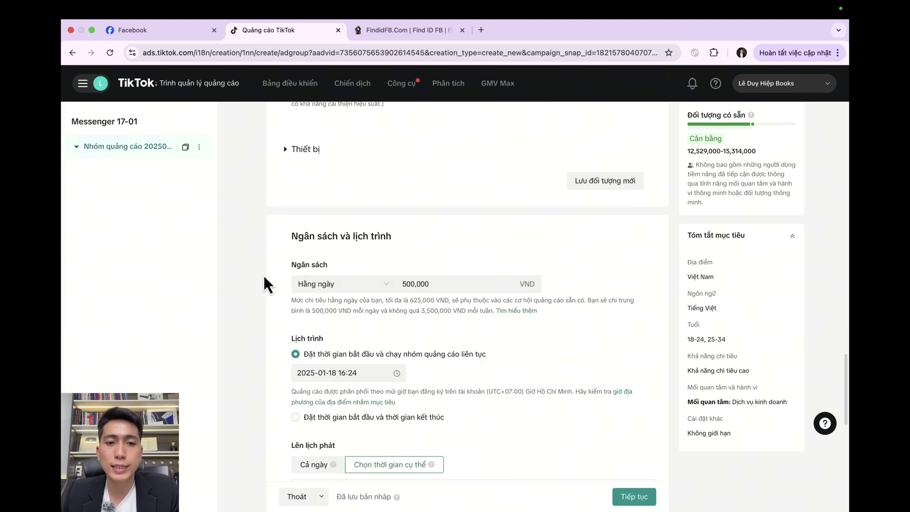
click(409, 283)
key(super+a)
text(30)
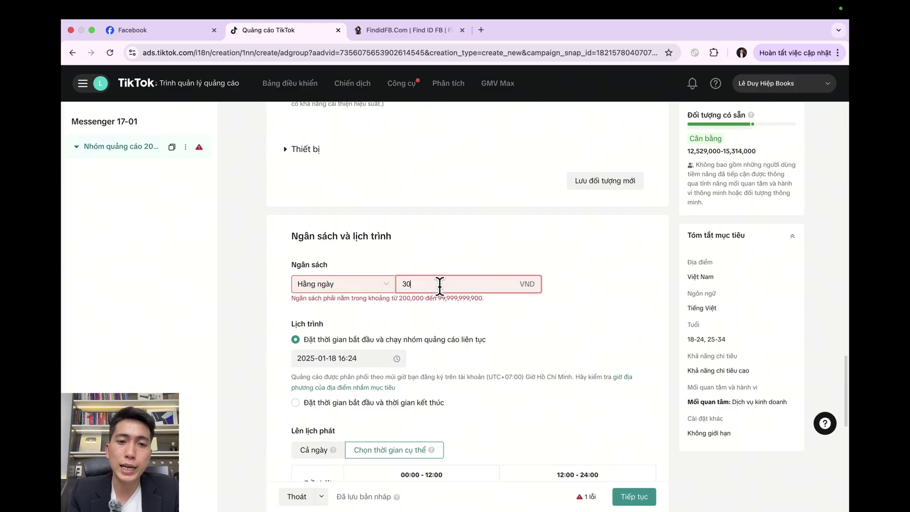
text(0,000000)
click(476, 248)
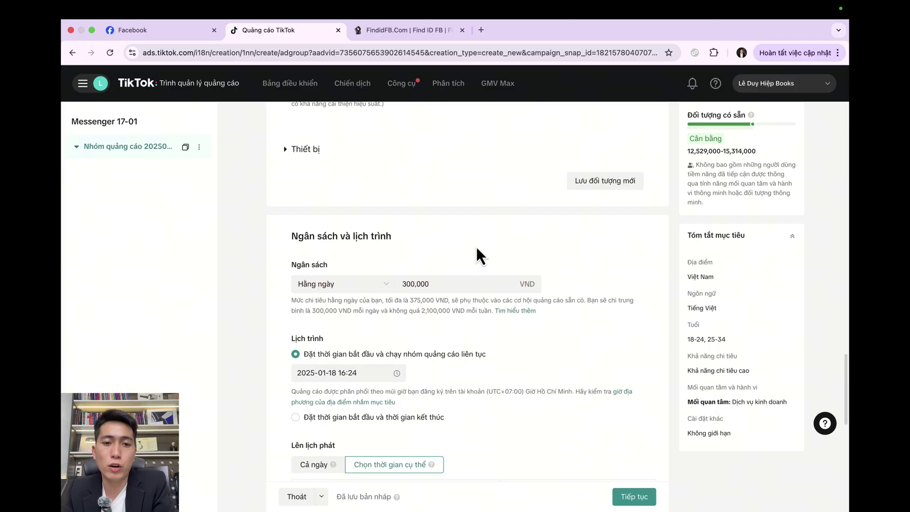
Schedule the ad group's delivery for specific hours, from 08:00 to 18:00 on all seven days of the week.
scroll(487, 256, down, 5)
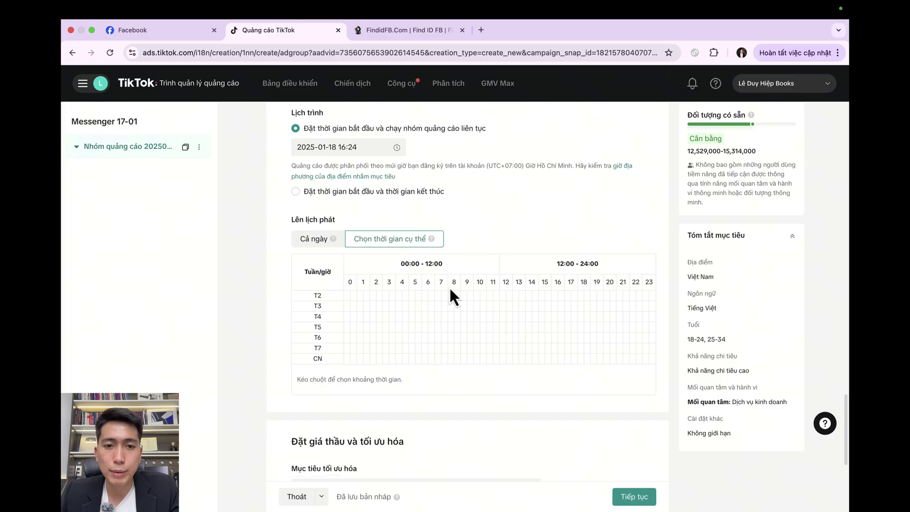
drag(453, 298, 497, 357)
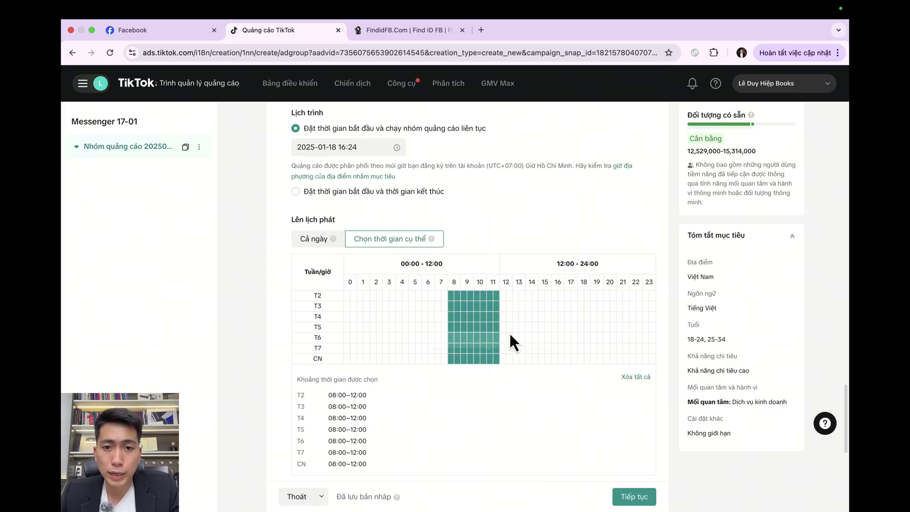
drag(452, 296, 574, 360)
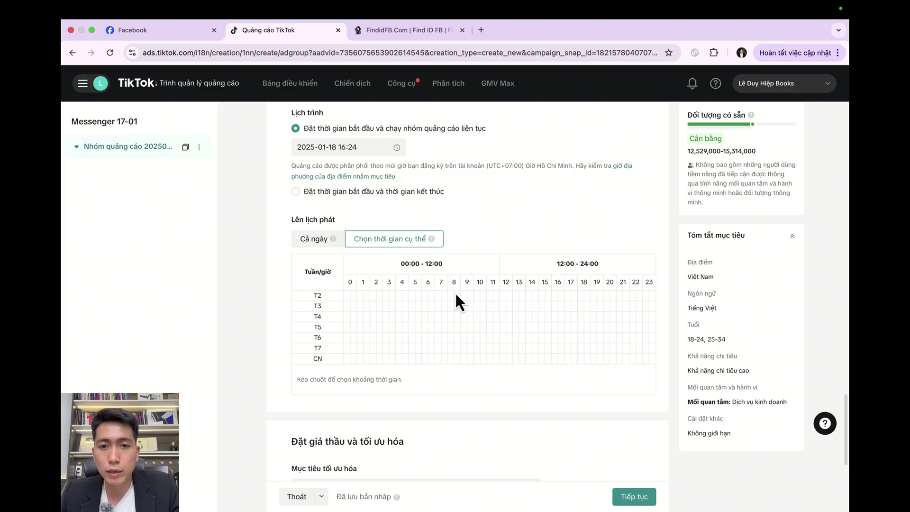
drag(455, 294, 572, 363)
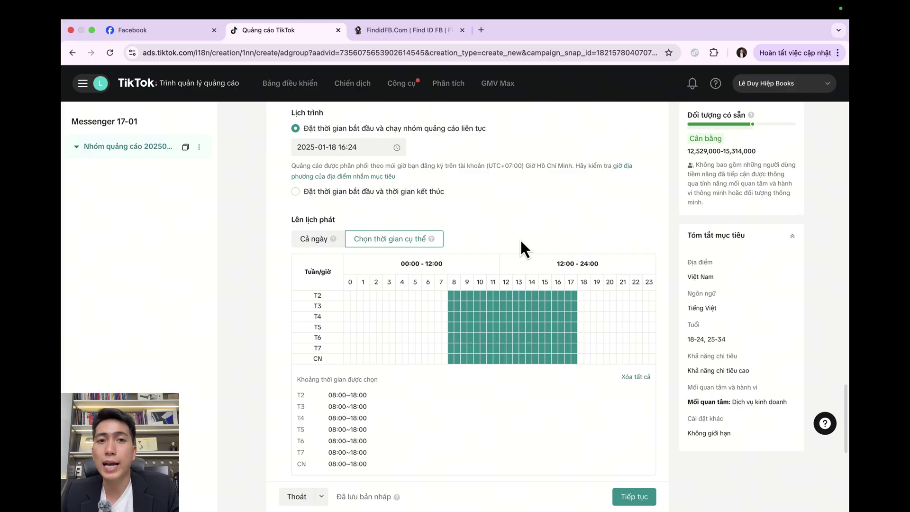
Check the available optimization goals for the ad group, keeping Cuộc trò chuyện.
scroll(520, 248, down, 7)
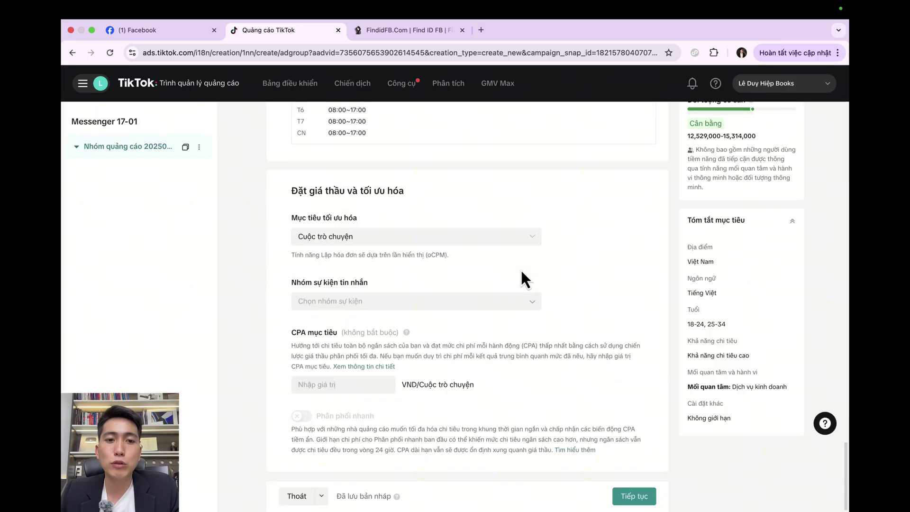
click(418, 239)
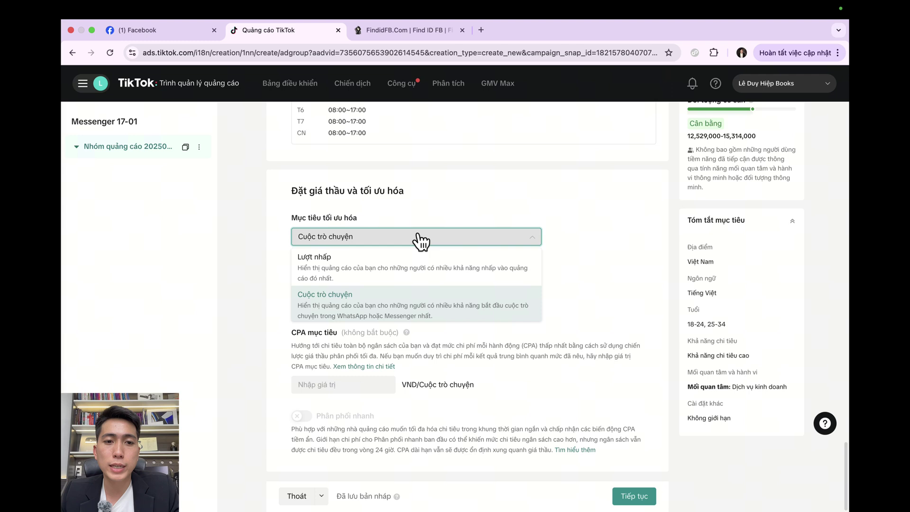
click(501, 203)
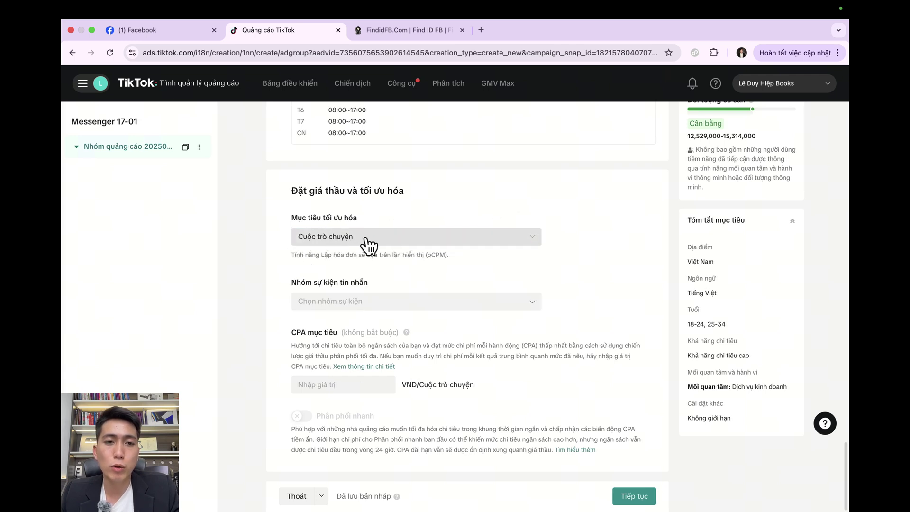
Start connecting a new message event group and choose Pancake as the message management tool.
click(419, 301)
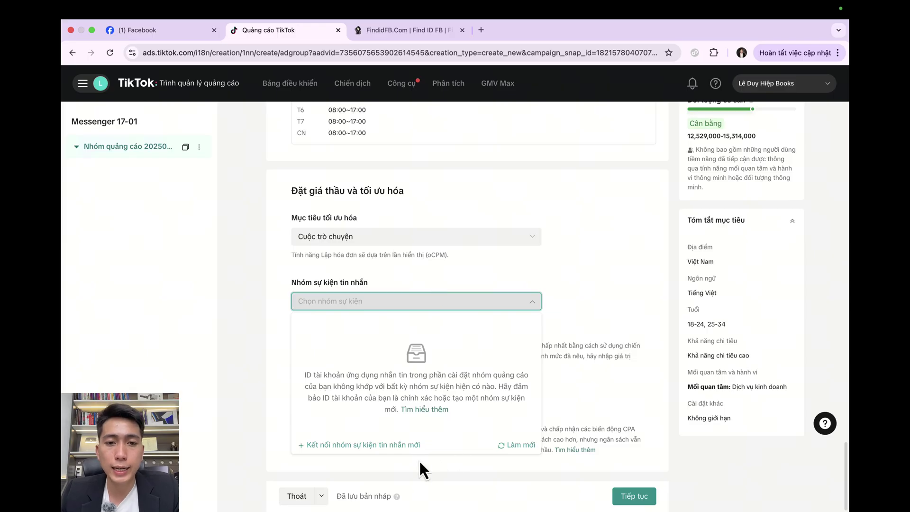
click(341, 445)
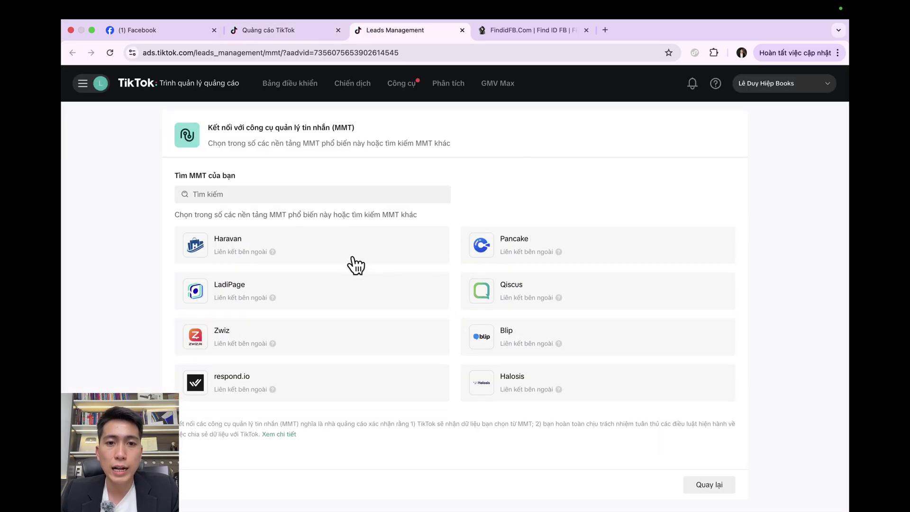
scroll(313, 266, down, 2)
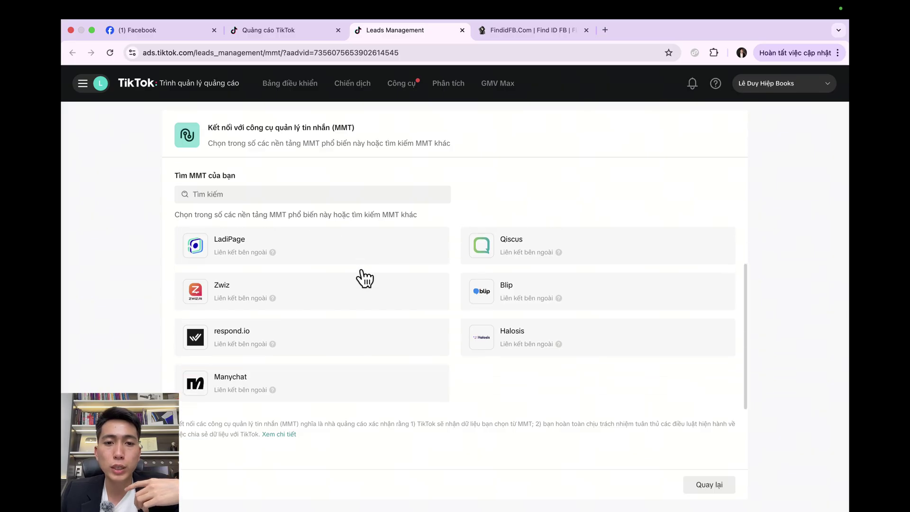
scroll(363, 278, up, 2)
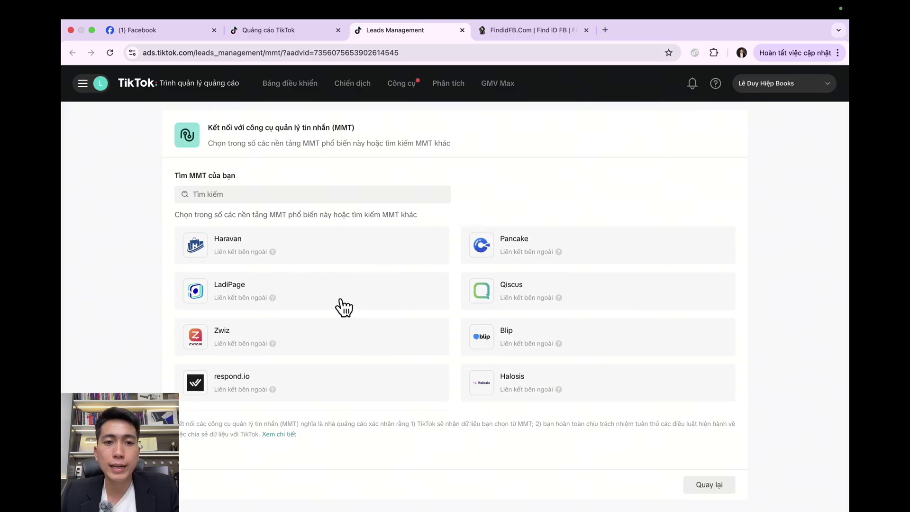
scroll(335, 338, down, 2)
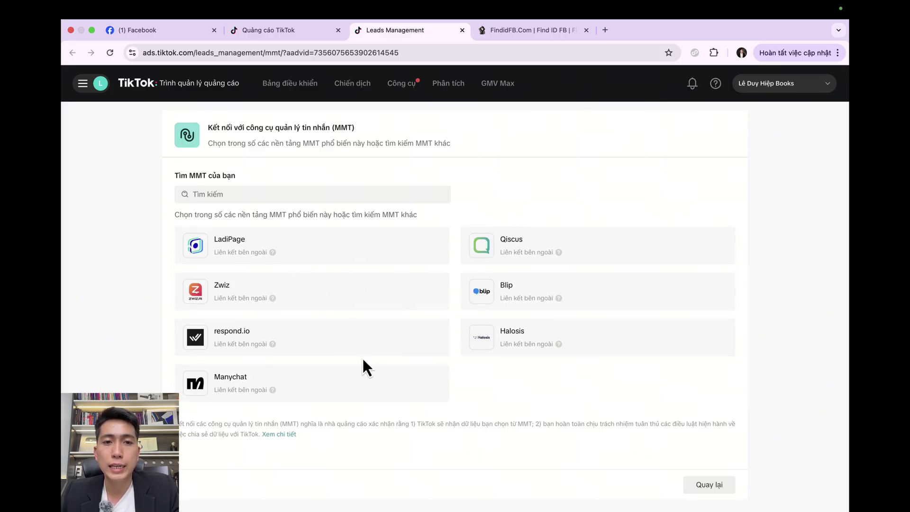
scroll(369, 363, up, 2)
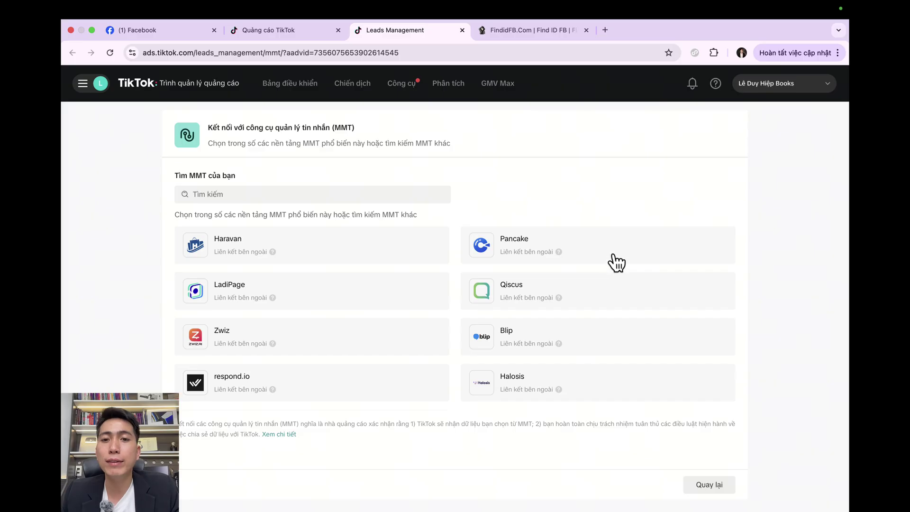
click(527, 248)
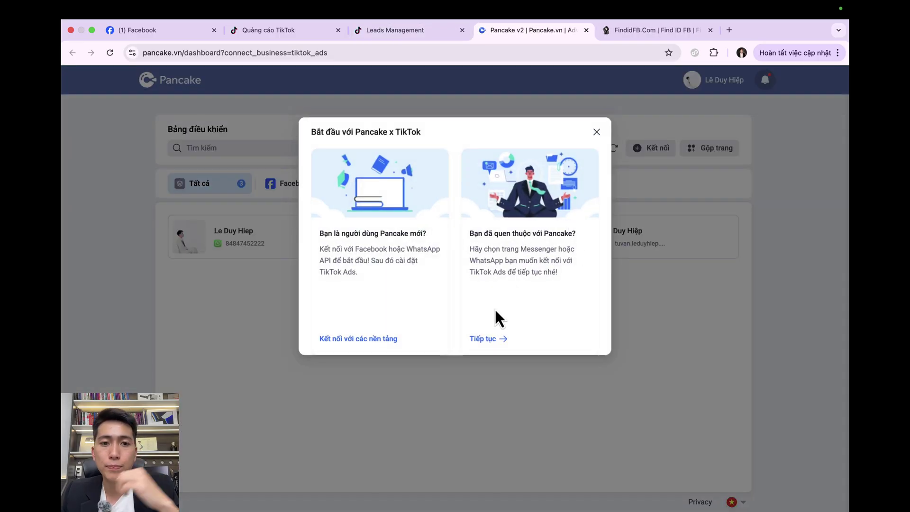
Choose the existing Facebook page to link with TikTok Ads, accept sending conversation-start events, and authorize Pancake.
click(495, 338)
click(402, 240)
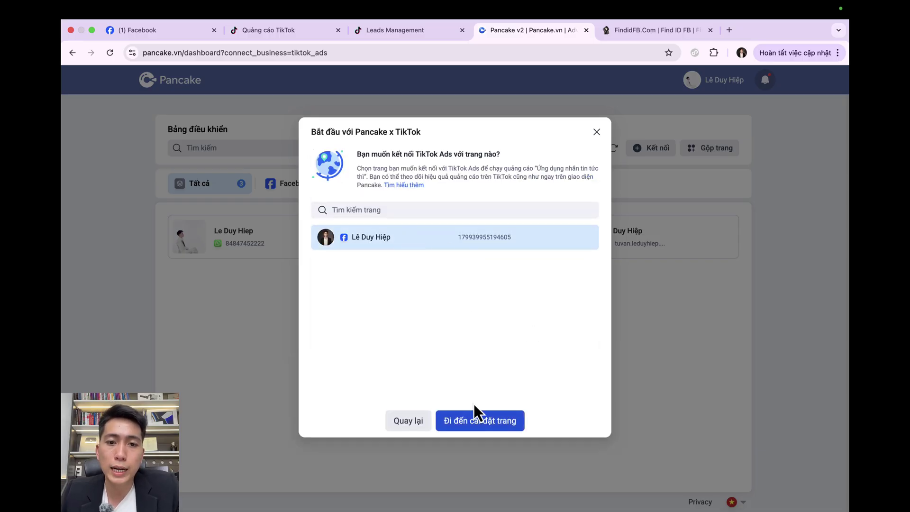
click(505, 424)
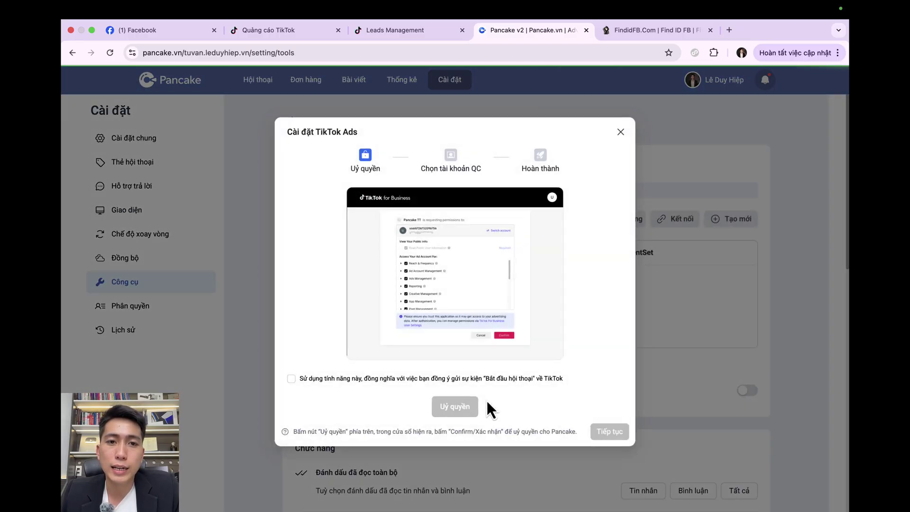
click(291, 379)
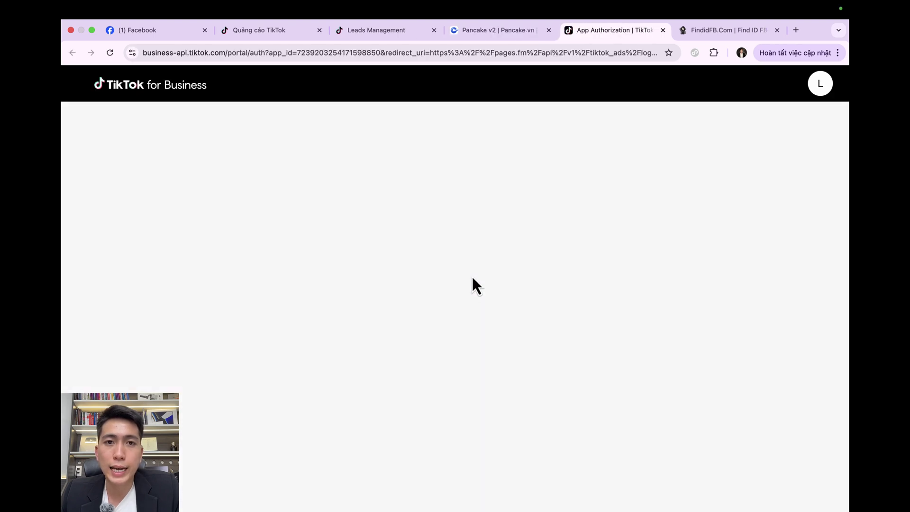
click(591, 434)
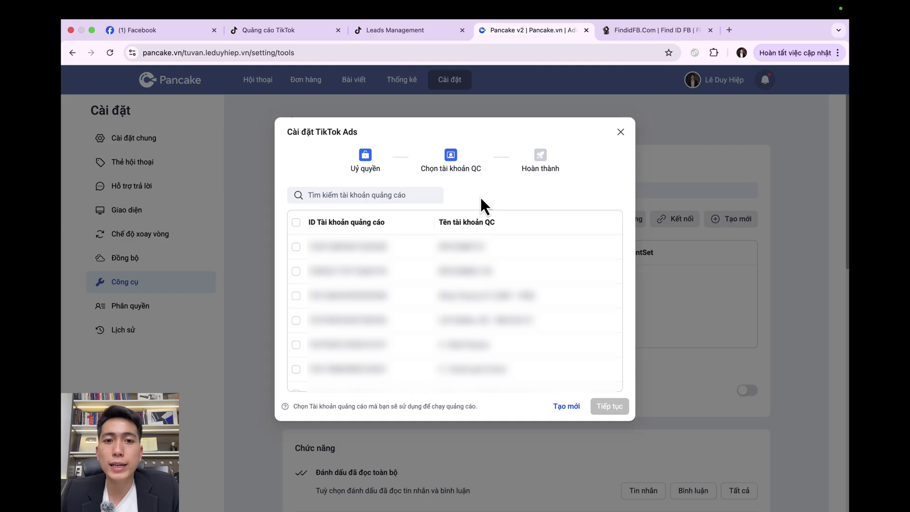
Switch back to the TikTok ad group page and copy the advertiser account ID from its web address.
click(304, 30)
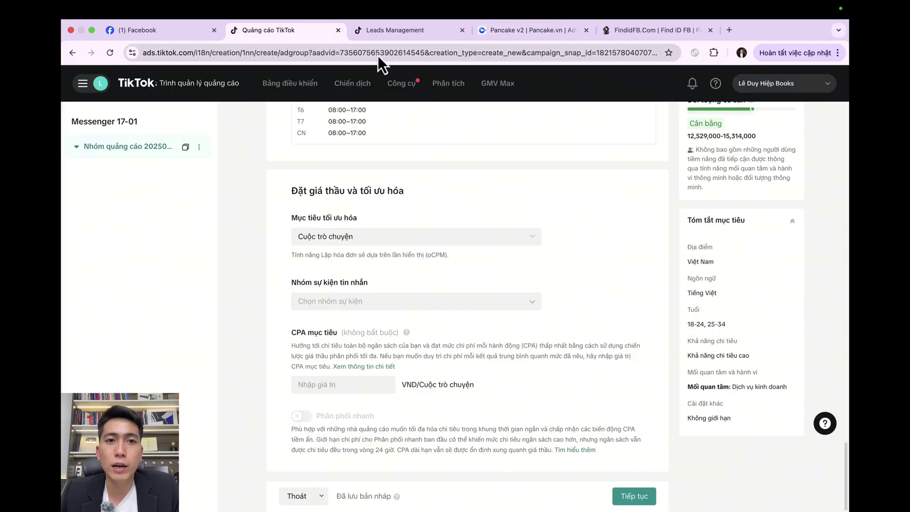
double_click(374, 53)
right_click(373, 56)
click(418, 137)
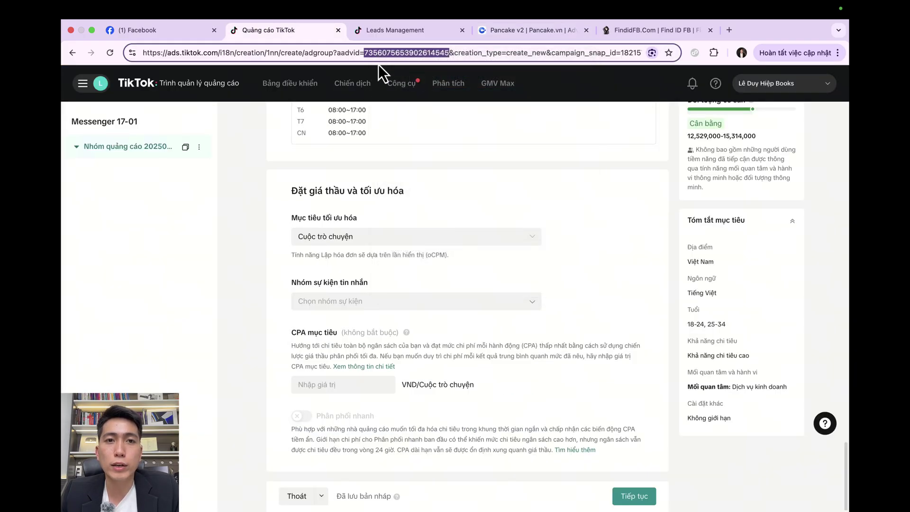
right_click(417, 56)
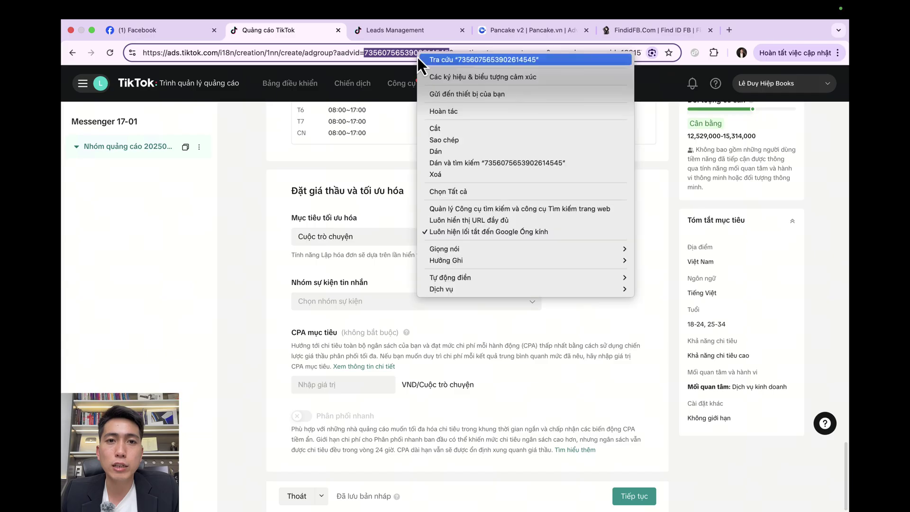
click(461, 143)
Search for the ad account in Pancake by the copied ID, select it and finish the TikTok Ads connection.
click(546, 30)
click(372, 194)
key(super+v)
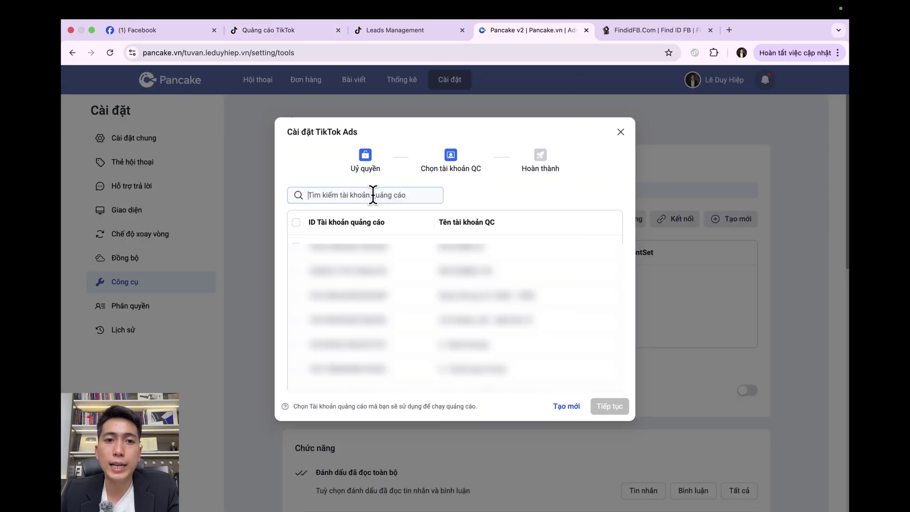
click(296, 247)
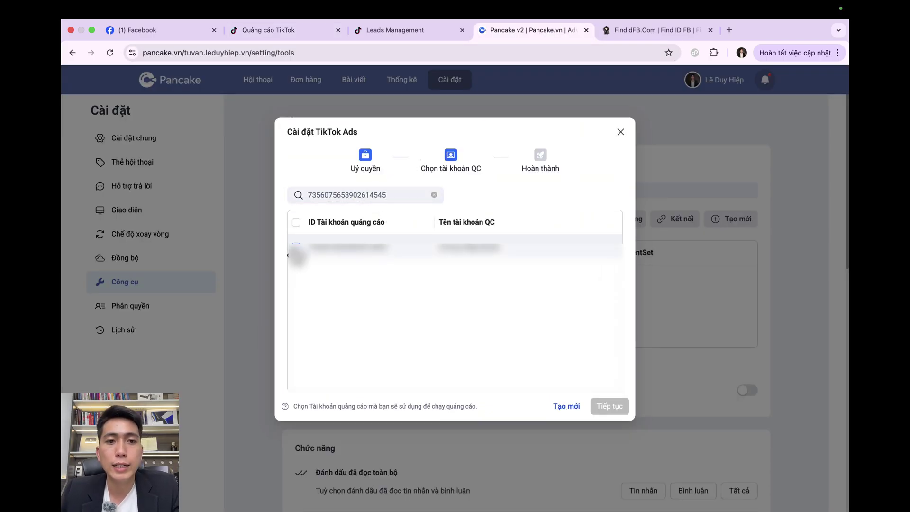
click(610, 412)
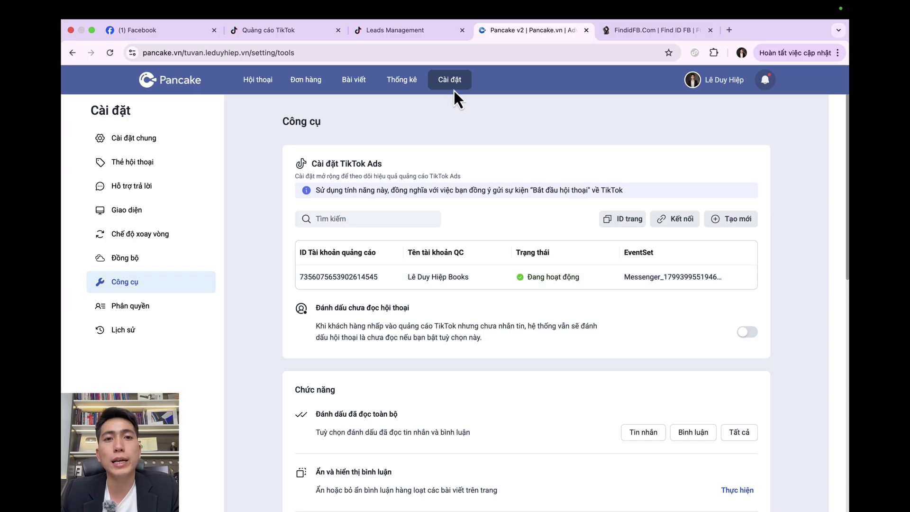
Return to the TikTok ad group and refresh the list of message event groups.
click(405, 30)
click(293, 37)
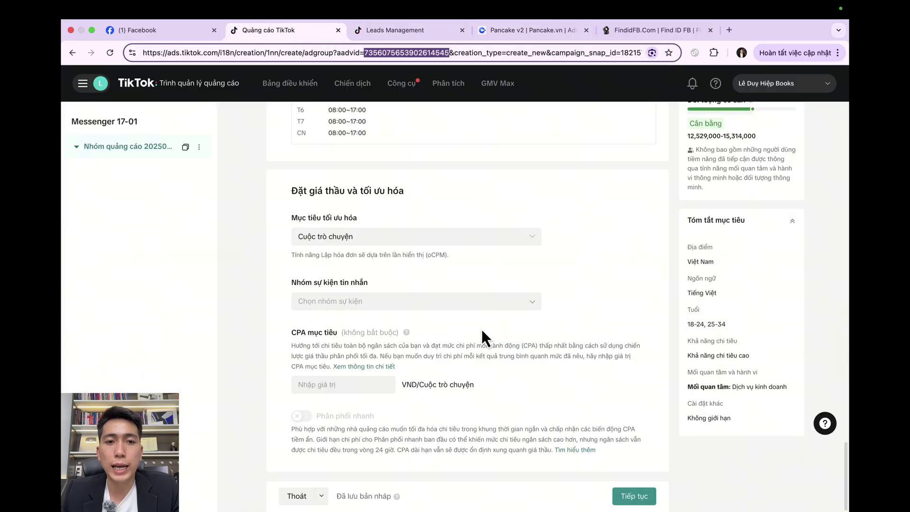
click(450, 304)
click(522, 446)
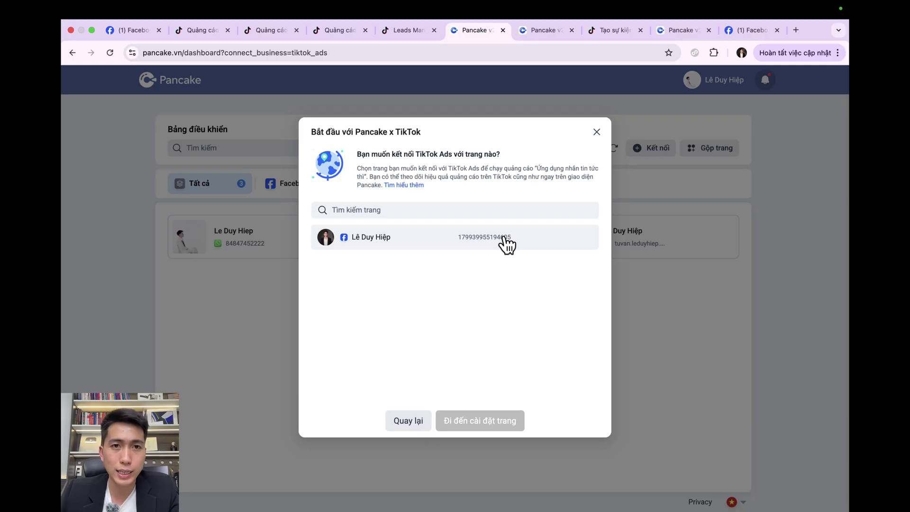
Check the Facebook page ID entered for Messenger in the ad group against the page ID in Pancake.
click(351, 32)
scroll(458, 219, up, 10)
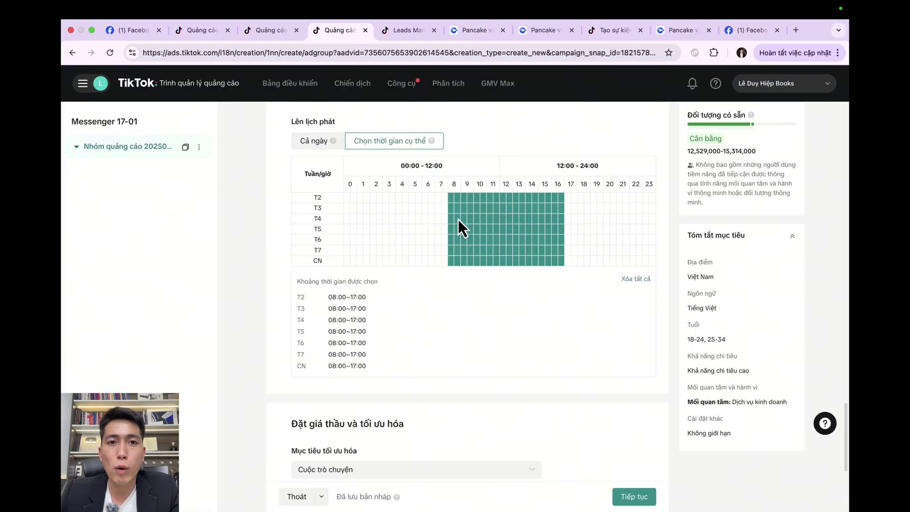
scroll(458, 218, up, 15)
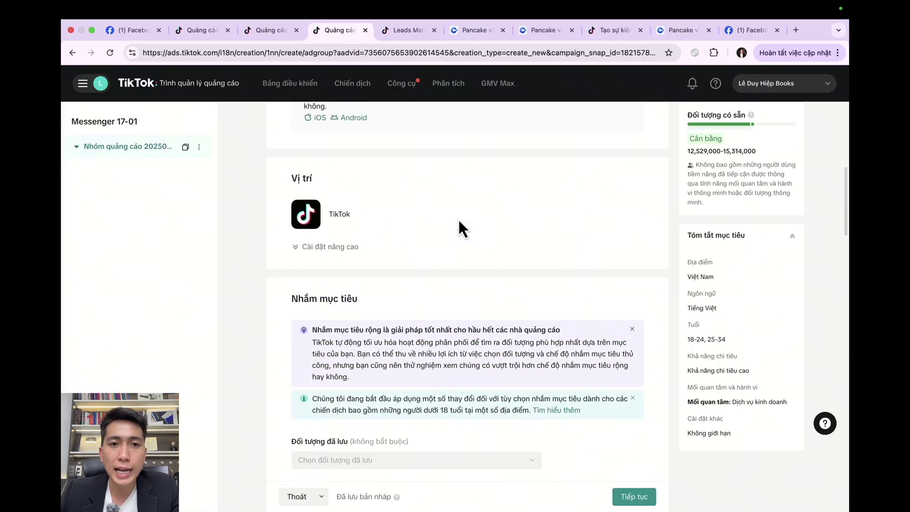
scroll(458, 218, down, 5)
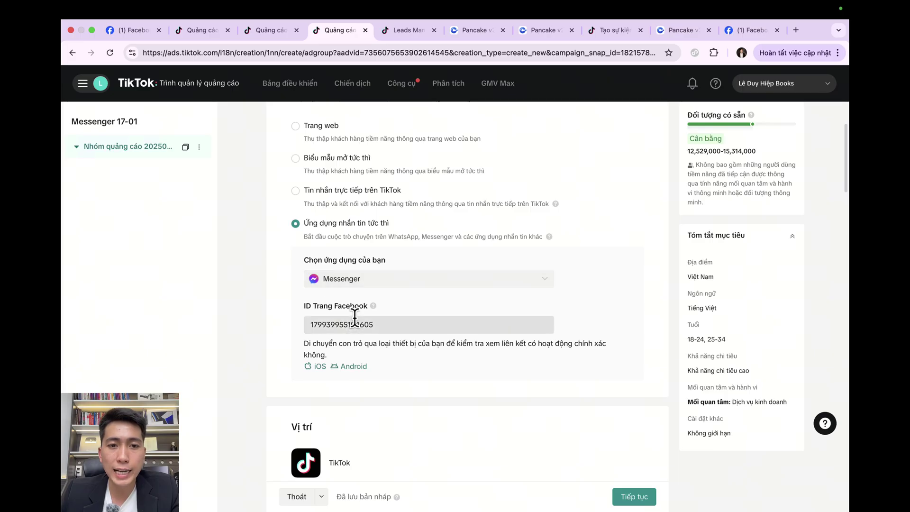
click(379, 327)
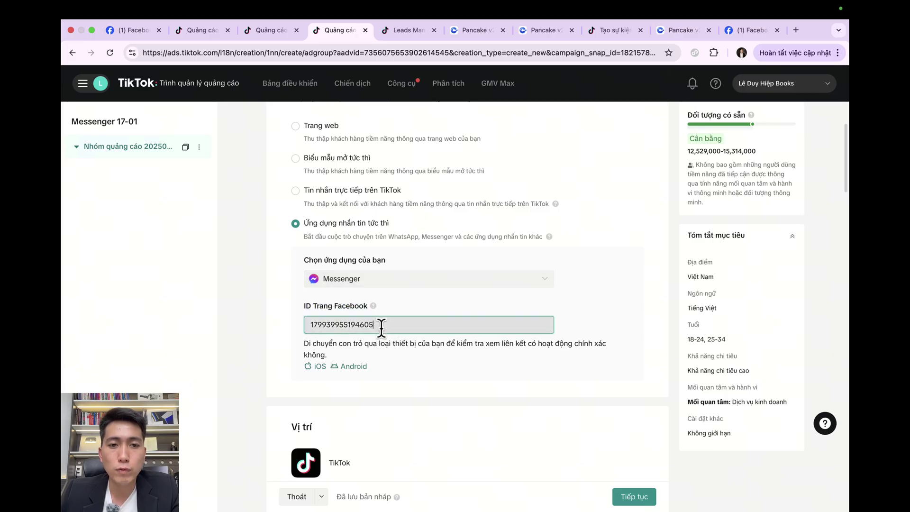
double_click(422, 319)
click(422, 319)
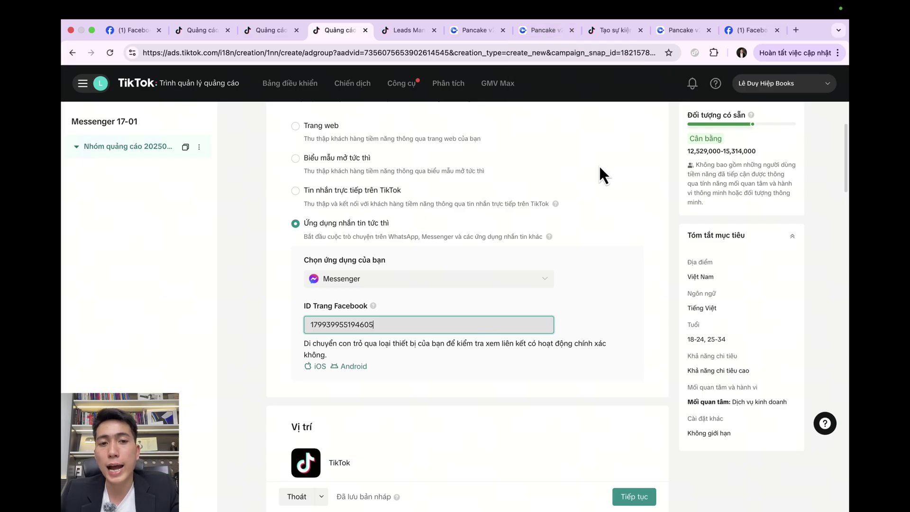
Continue from the ad group to the ad setup and enable using a TikTok account to deliver Spark Ads.
scroll(586, 164, down, 1)
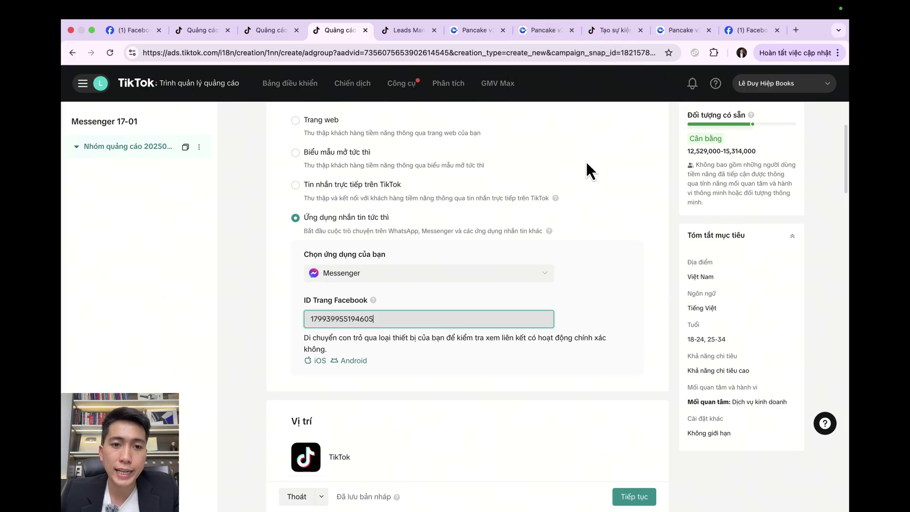
scroll(525, 355, down, 15)
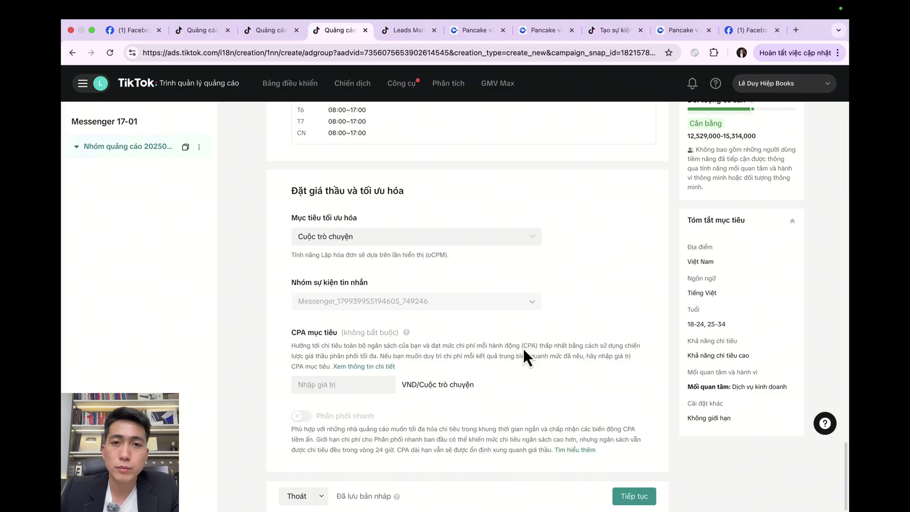
click(634, 495)
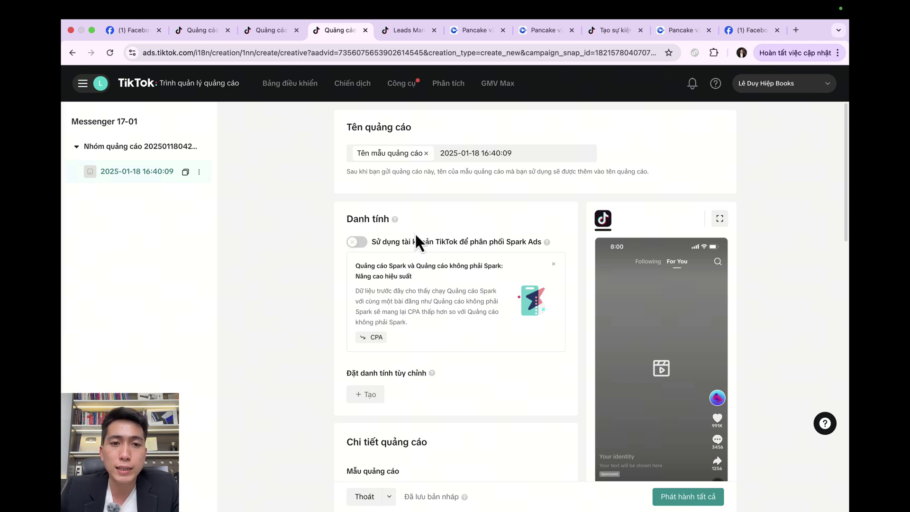
click(356, 242)
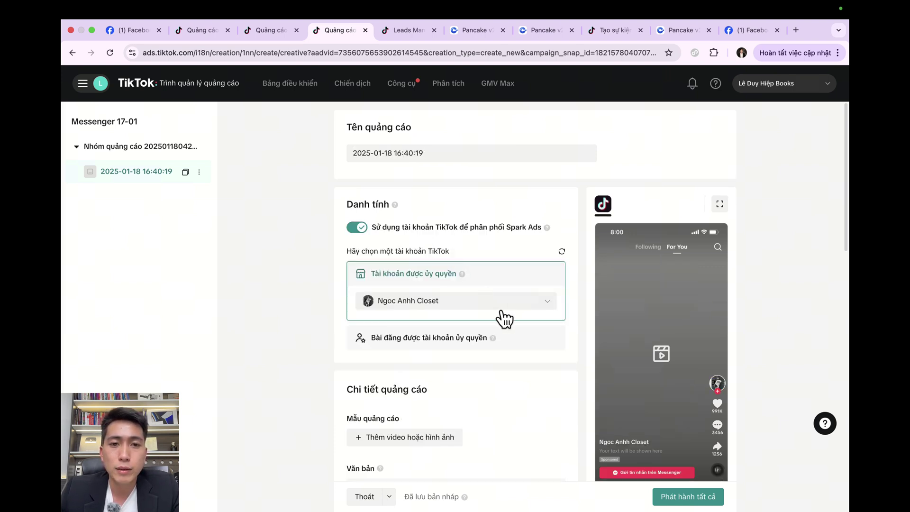
Choose Lê Duy Hiệp Agency as the authorized TikTok account for the ad and start adding a video or image.
click(438, 303)
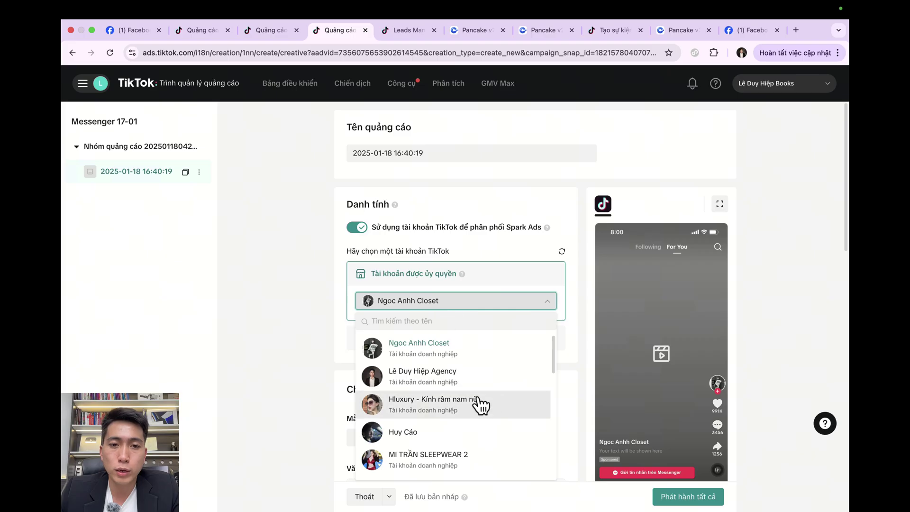
click(448, 378)
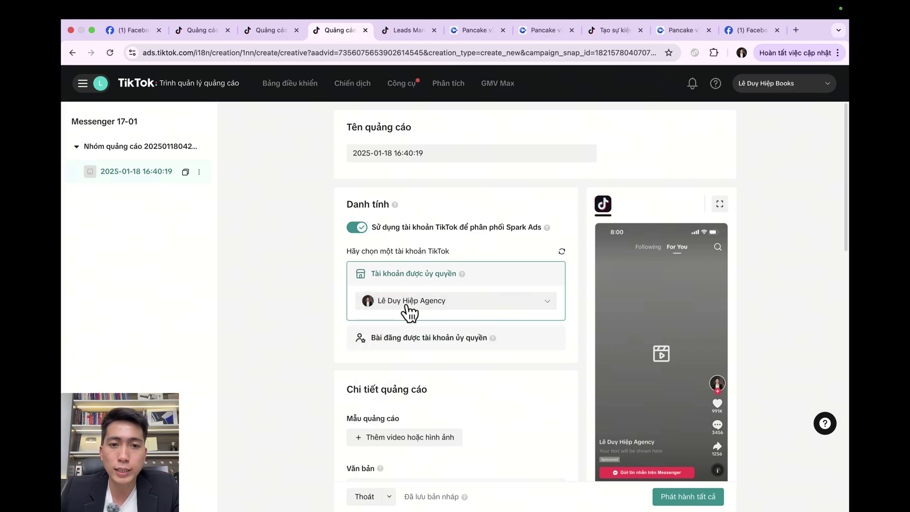
scroll(474, 346, down, 3)
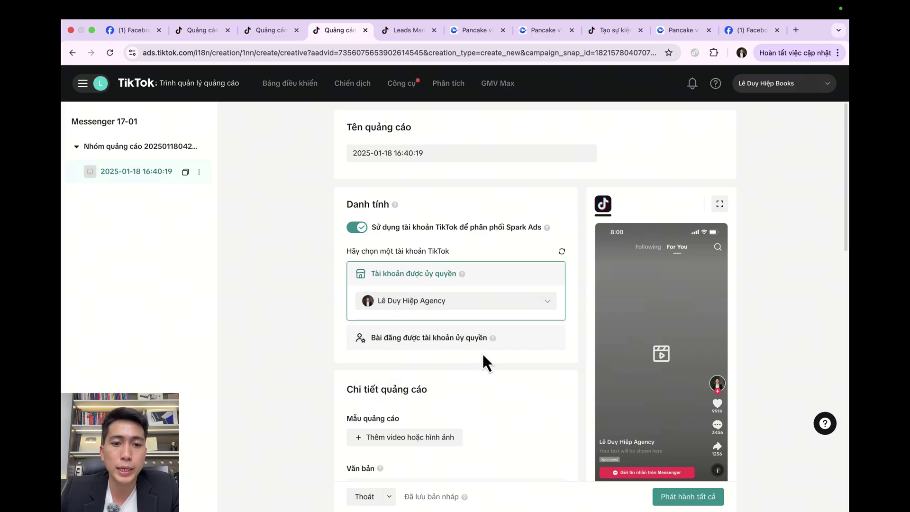
click(418, 360)
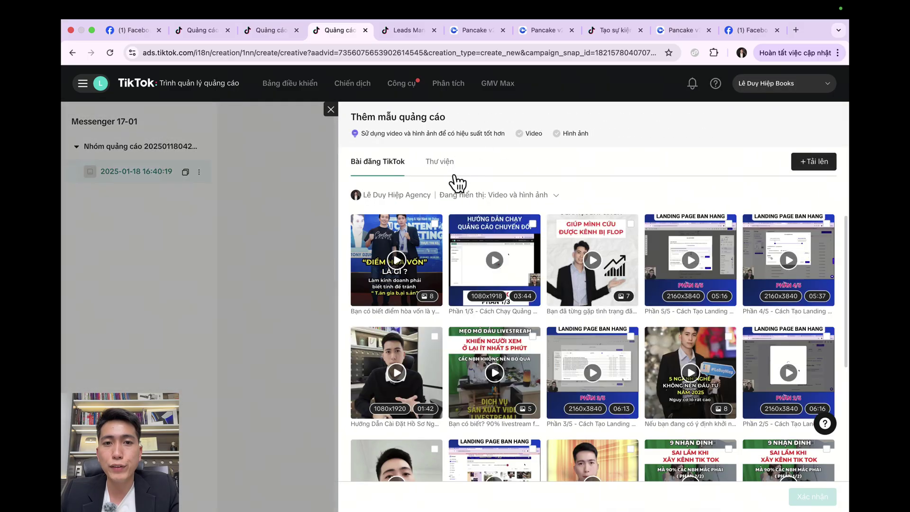
Filter the account's TikTok posts to show videos only (Chỉ video).
click(526, 197)
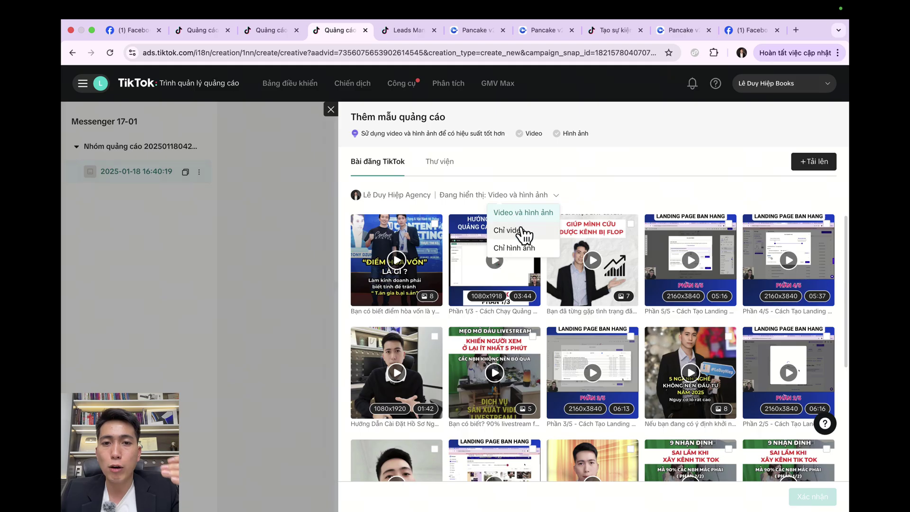
click(522, 250)
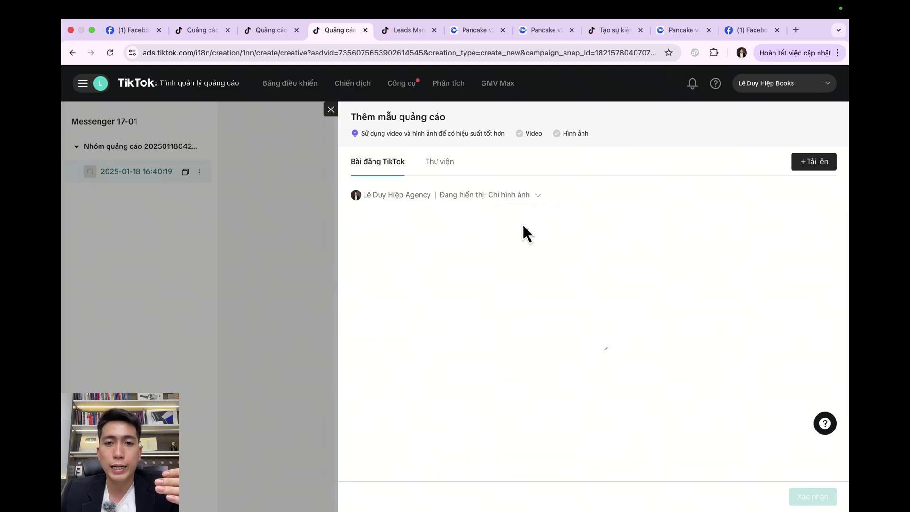
click(522, 198)
click(503, 233)
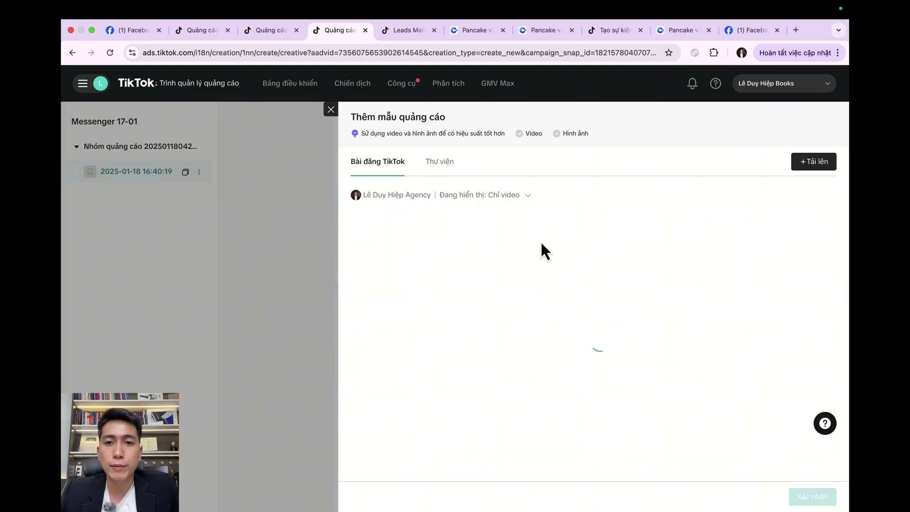
Select three video posts from the TikTok account and confirm them as the ad creatives.
scroll(592, 300, down, 10)
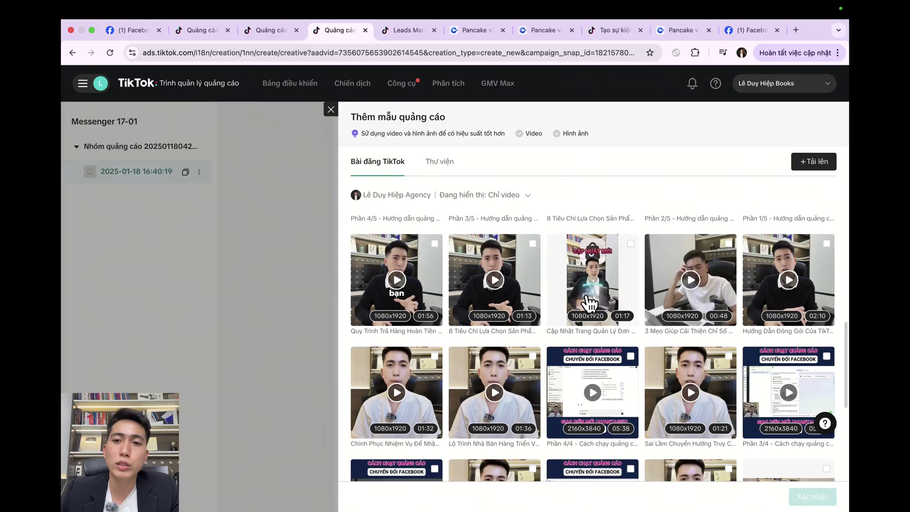
scroll(688, 311, up, 1)
click(691, 320)
scroll(683, 318, down, 1)
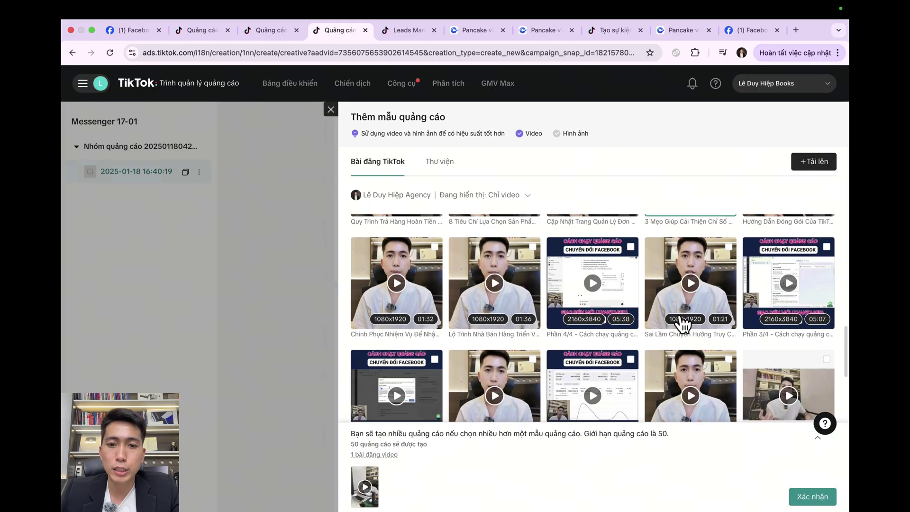
click(664, 315)
click(518, 291)
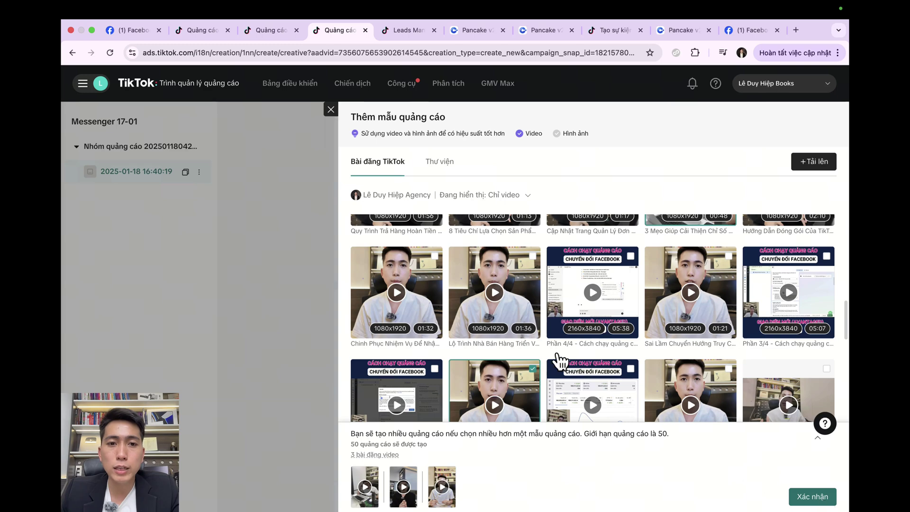
click(823, 504)
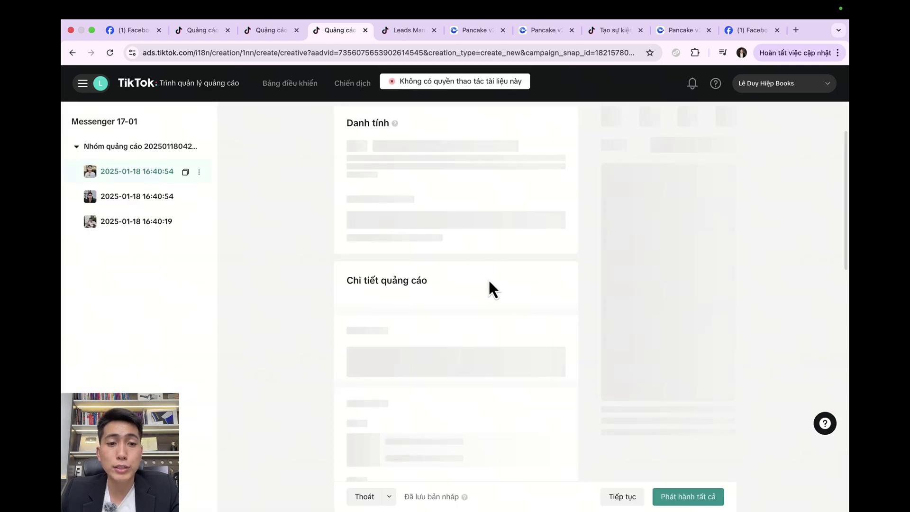
Review the ad's call-to-action options, leaving Gửi tin nhắn selected, and examine the Messenger destination settings.
scroll(493, 284, down, 6)
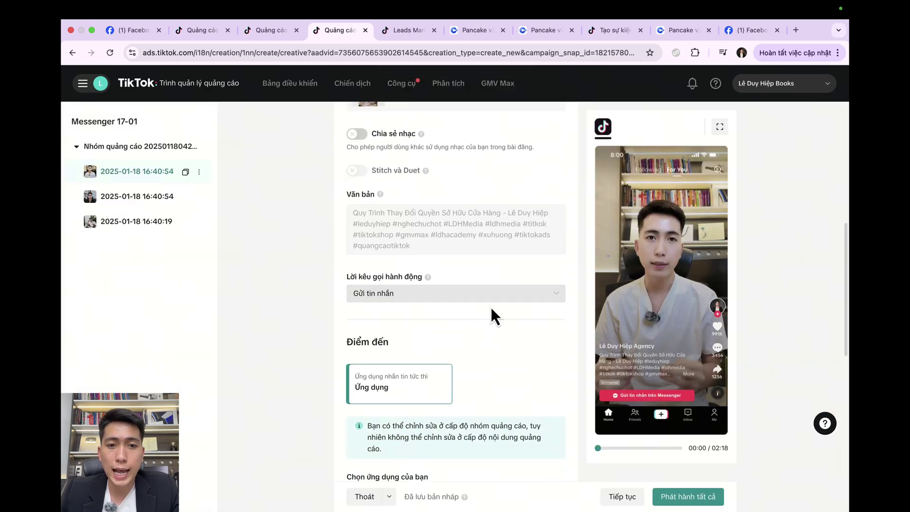
scroll(491, 307, down, 2)
click(412, 209)
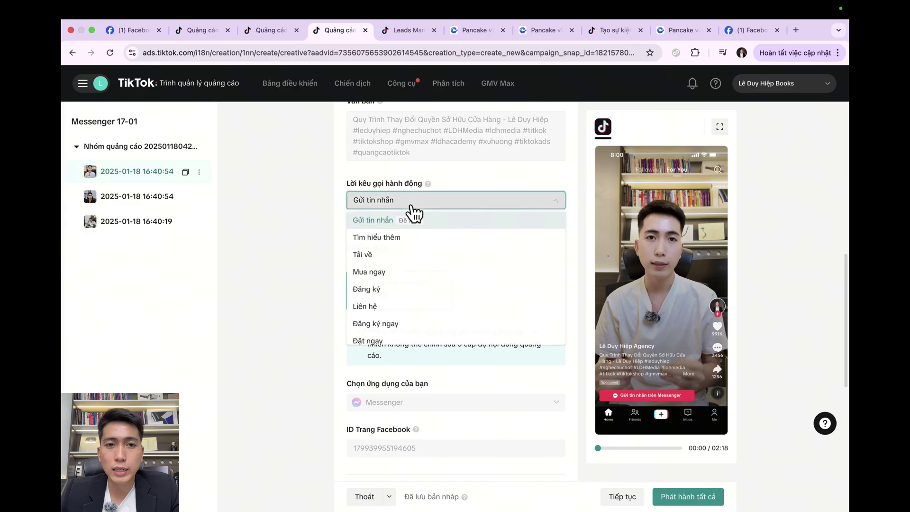
click(441, 195)
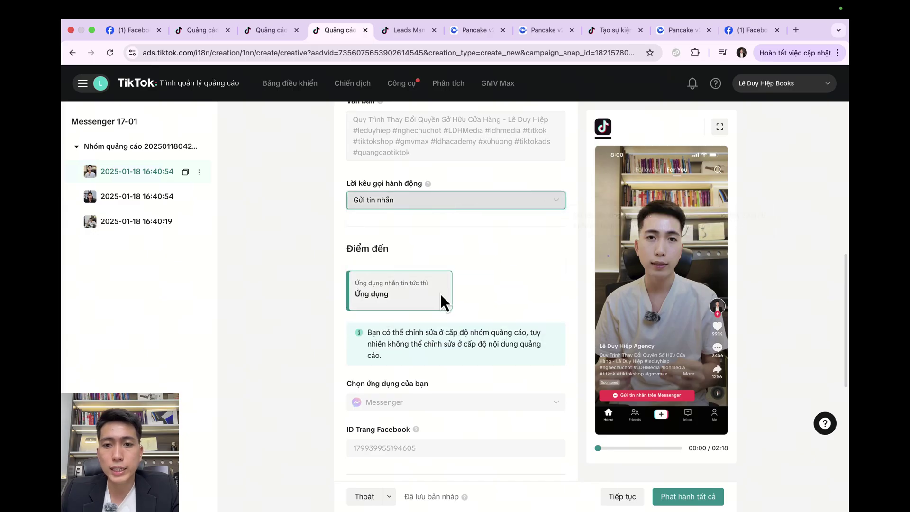
scroll(440, 292, down, 6)
scroll(440, 292, up, 7)
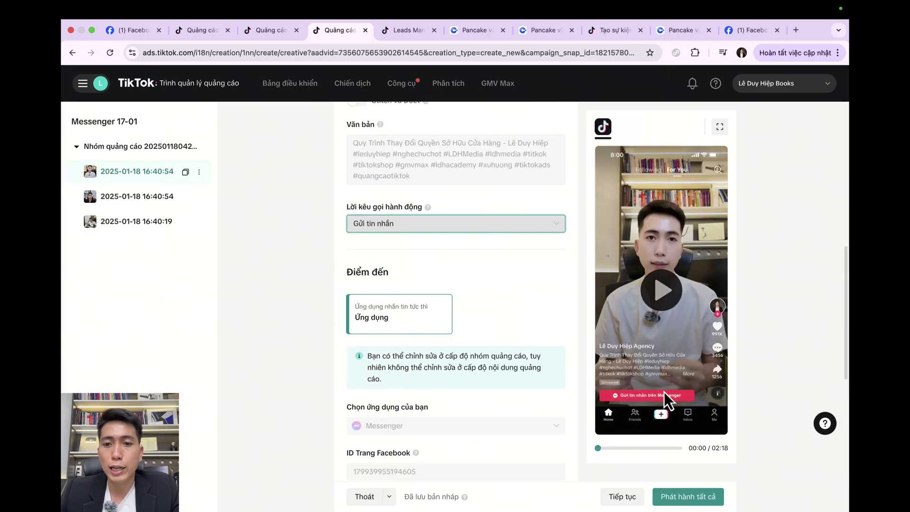